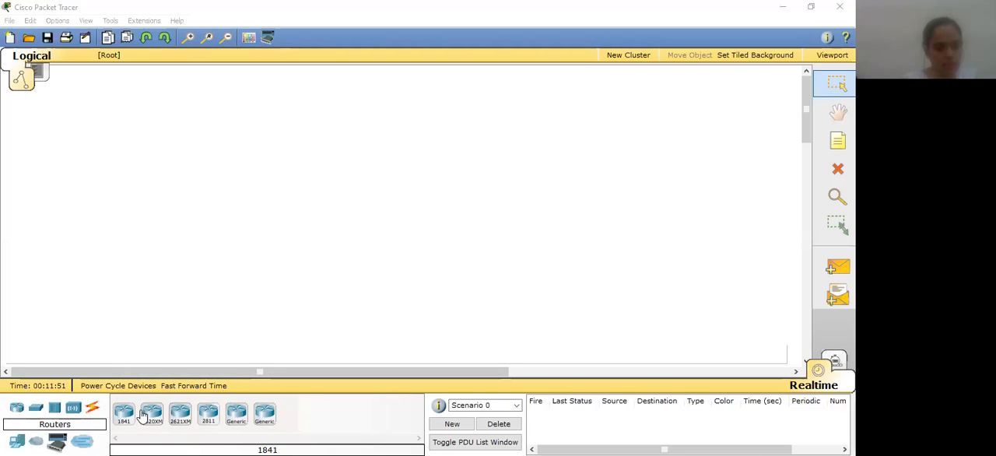
Place three 2950-24 switches in a horizontal row across the middle of the empty logical workspace
left_click(37, 411)
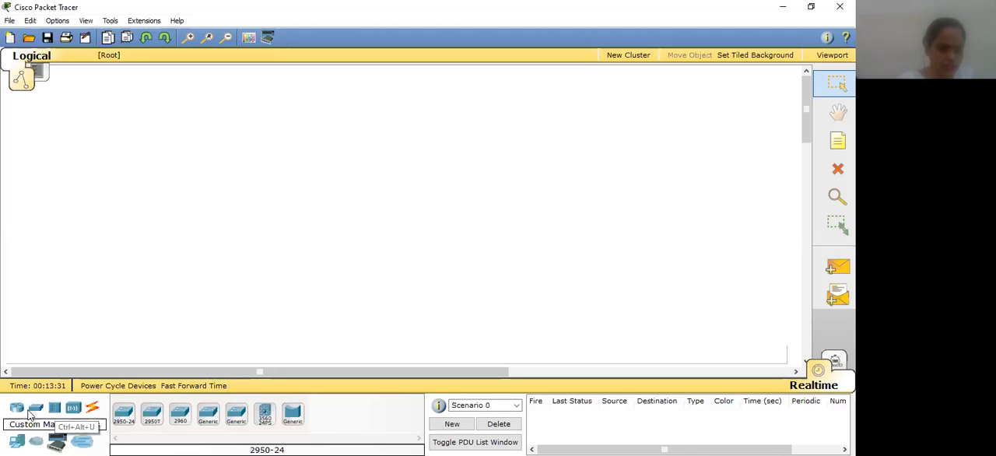
left_click(127, 413)
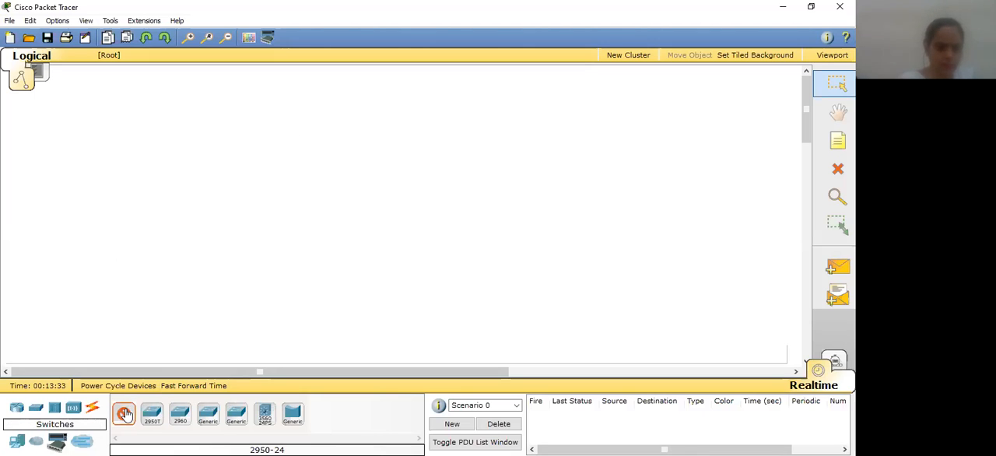
left_click(143, 206)
left_click(123, 413)
left_click(292, 215)
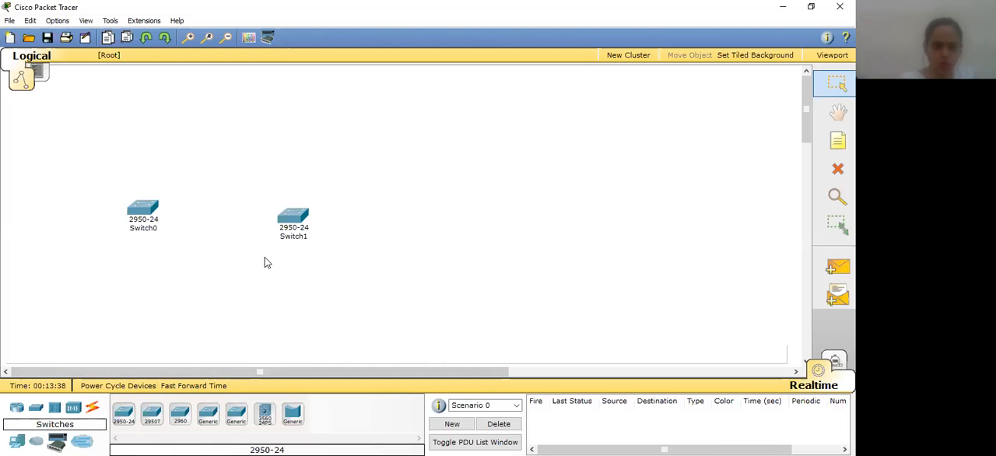
left_click(123, 415)
left_click(442, 222)
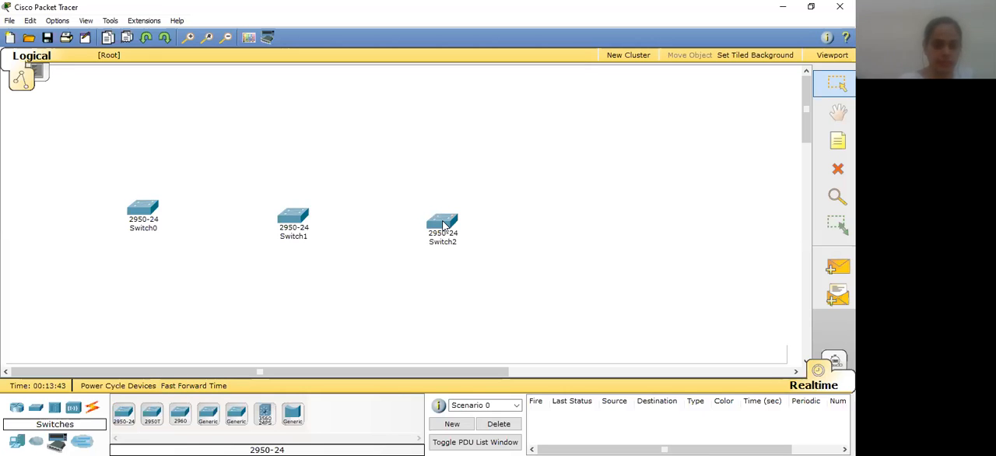
Reposition Switch0 slightly lower and Switch2 slightly higher to line them up with Switch1
left_click(136, 219)
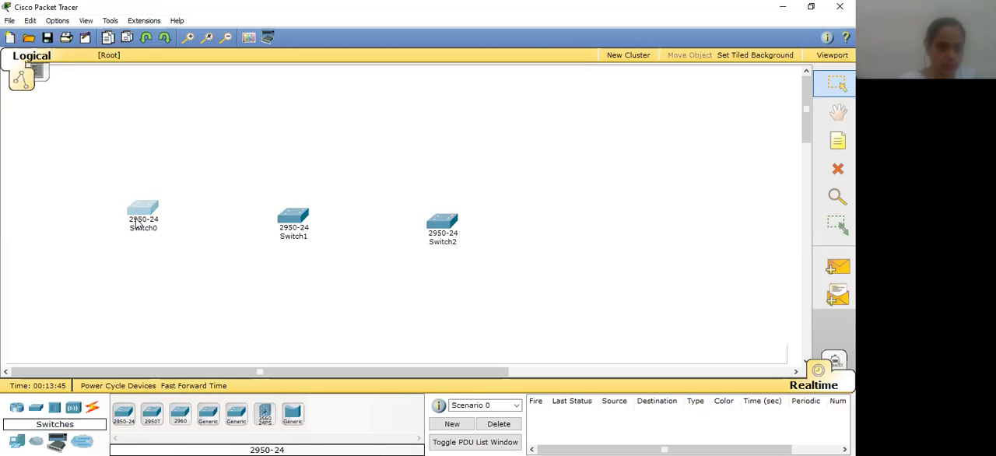
left_click_drag(136, 222, 137, 227)
left_click(432, 217)
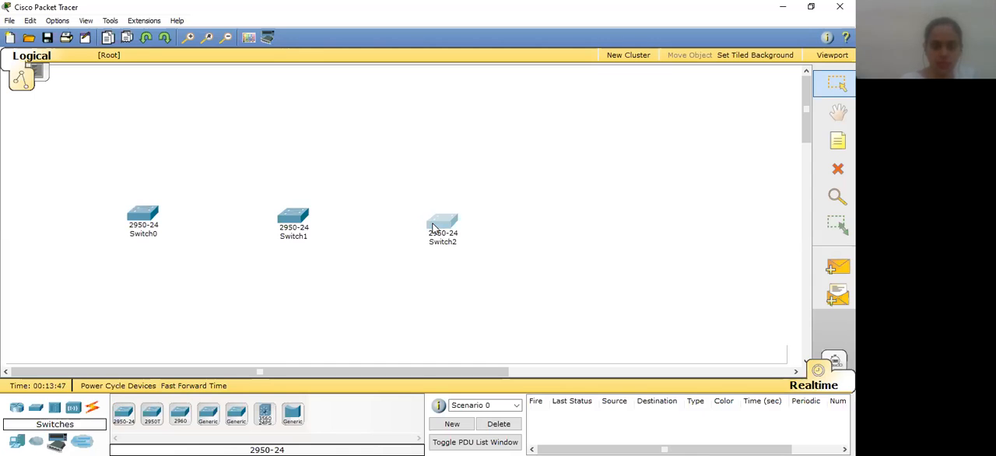
left_click_drag(433, 217, 442, 214)
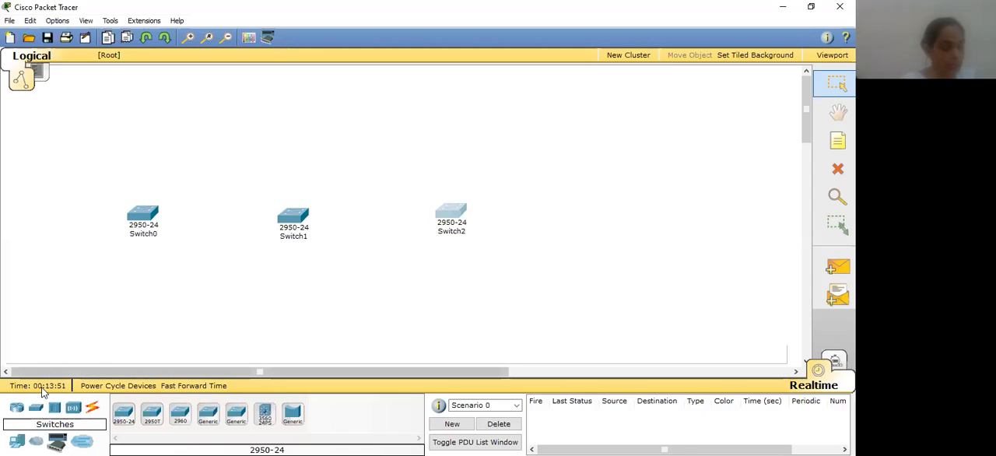
Place three generic PC-PT end devices in a row, one above each switch
left_click(17, 441)
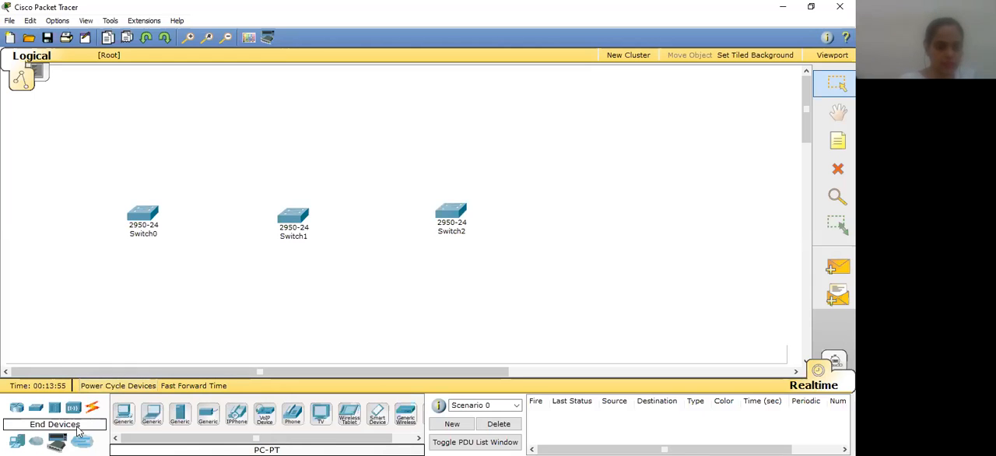
left_click(123, 414)
left_click(158, 109)
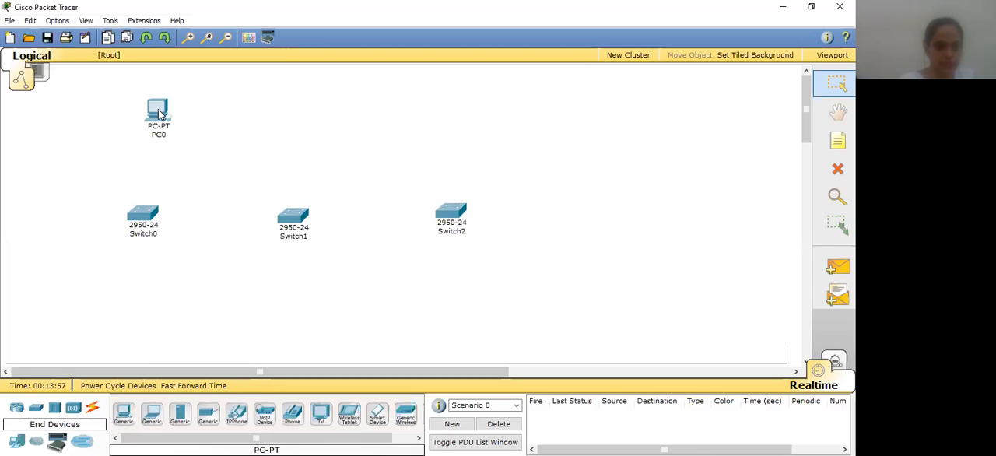
left_click(305, 111)
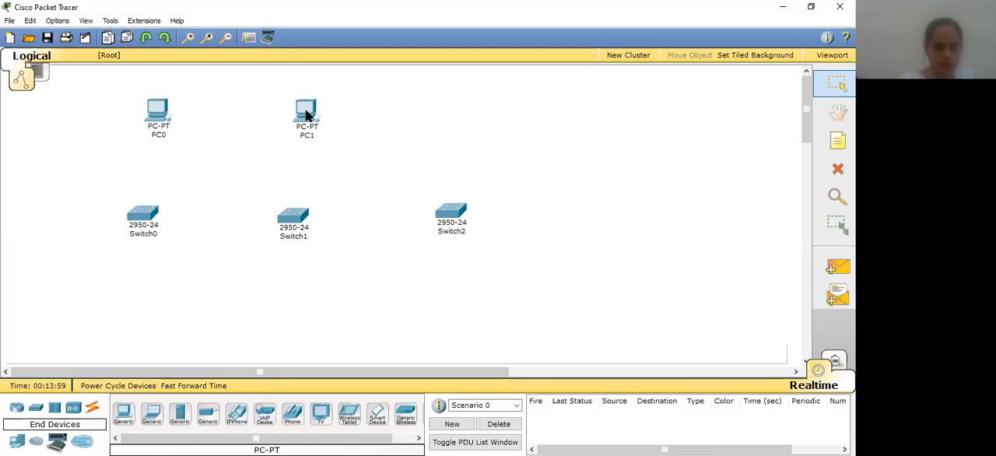
left_click(463, 110)
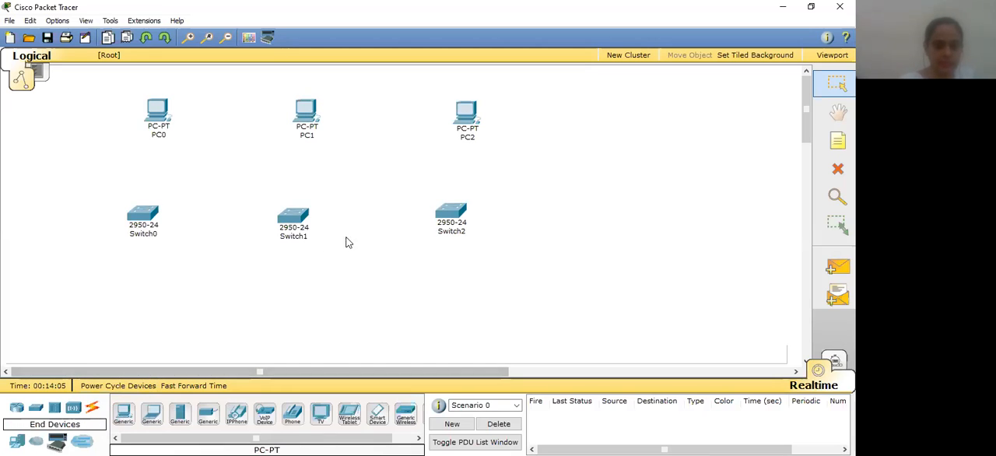
Connect PC0 to Switch0 with an automatically chosen connection type
left_click(92, 407)
left_click(125, 414)
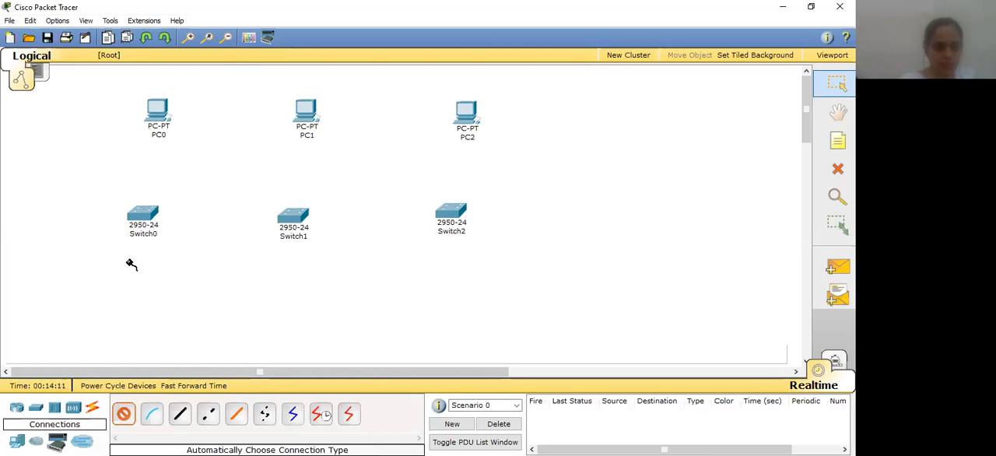
left_click(152, 414)
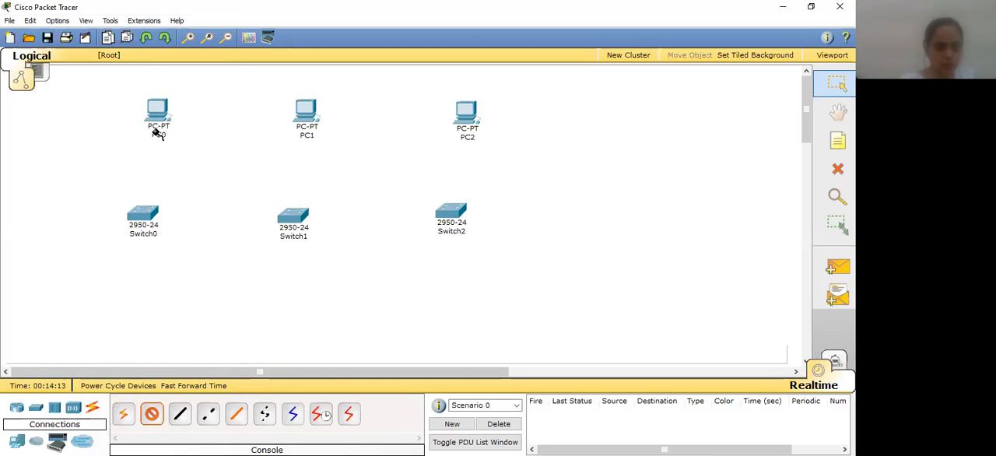
left_click(155, 109)
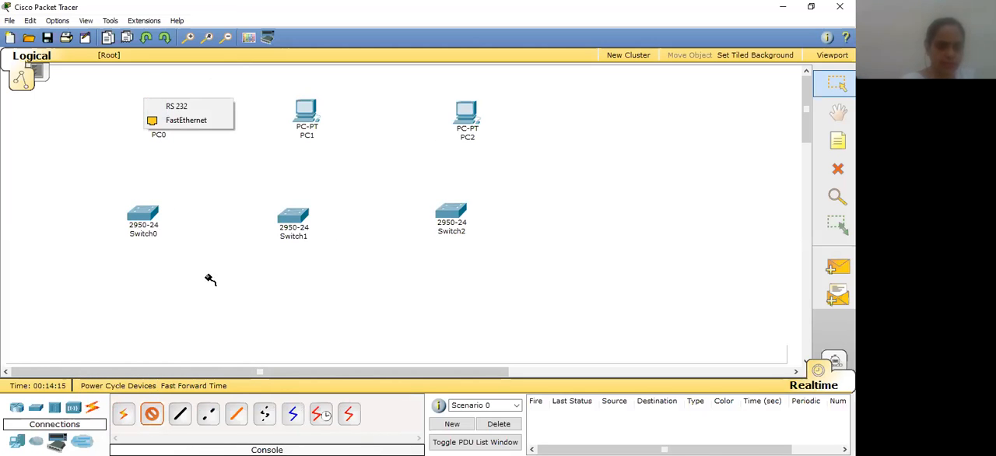
left_click(124, 418)
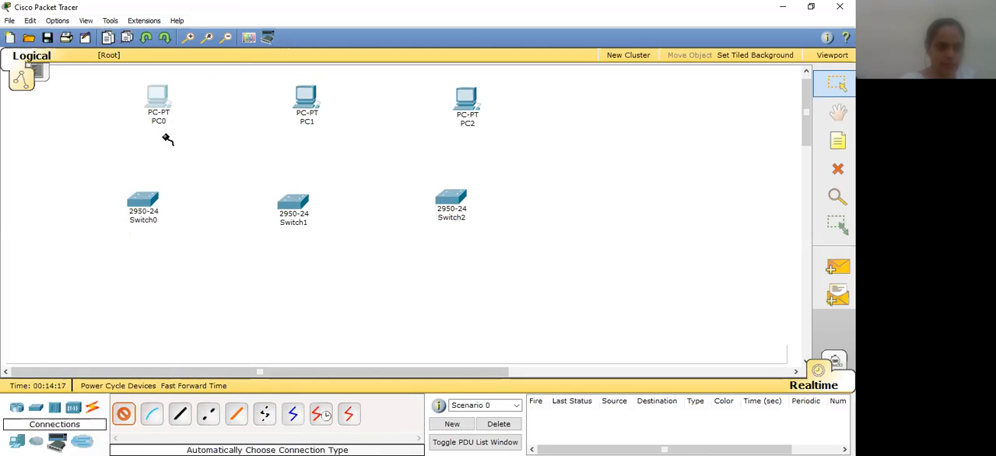
left_click(156, 97)
left_click(145, 205)
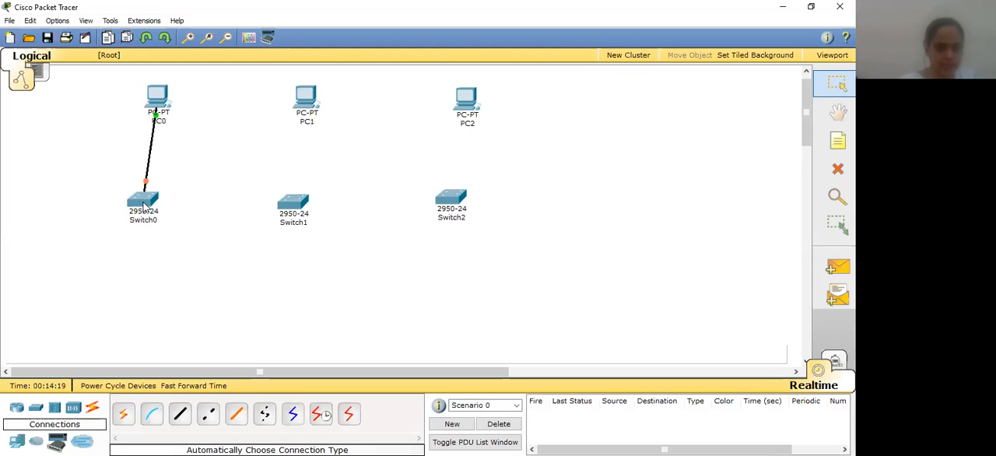
Link Switch0 to Switch1 and PC1 to Switch1 with automatically chosen connection types
left_click(146, 198)
left_click(289, 204)
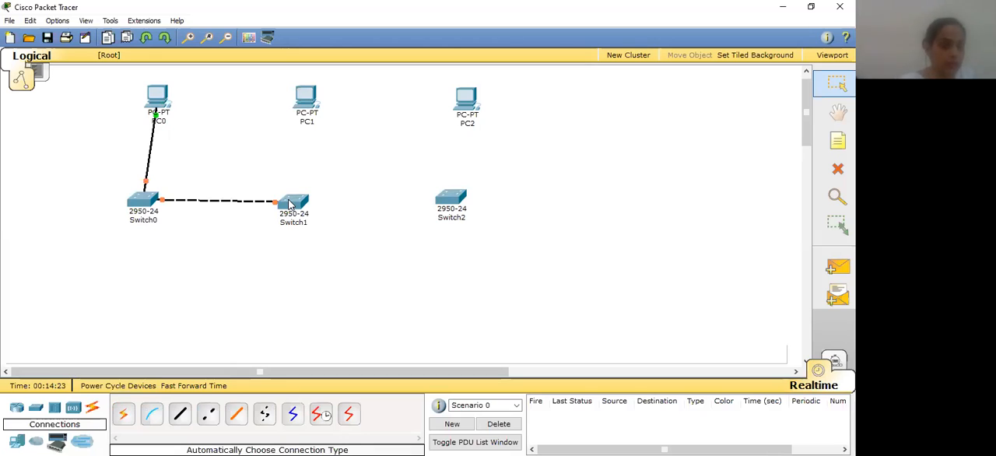
left_click(121, 414)
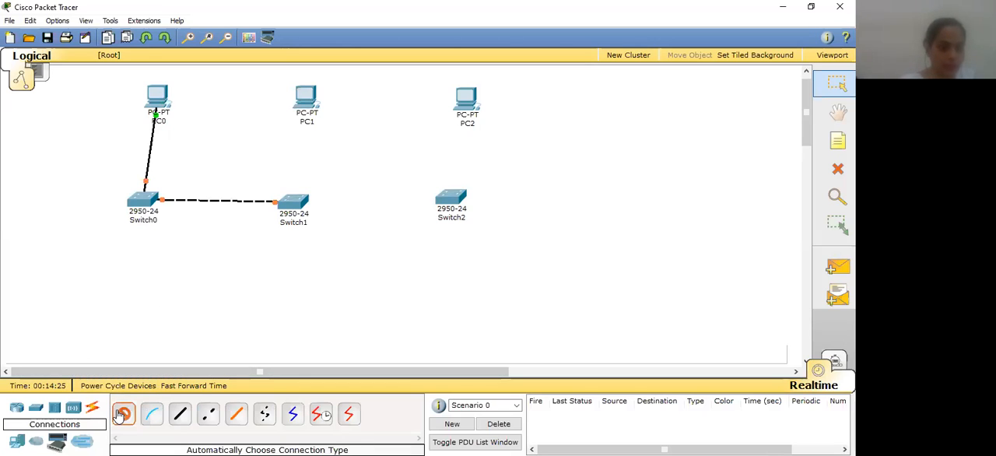
left_click(302, 101)
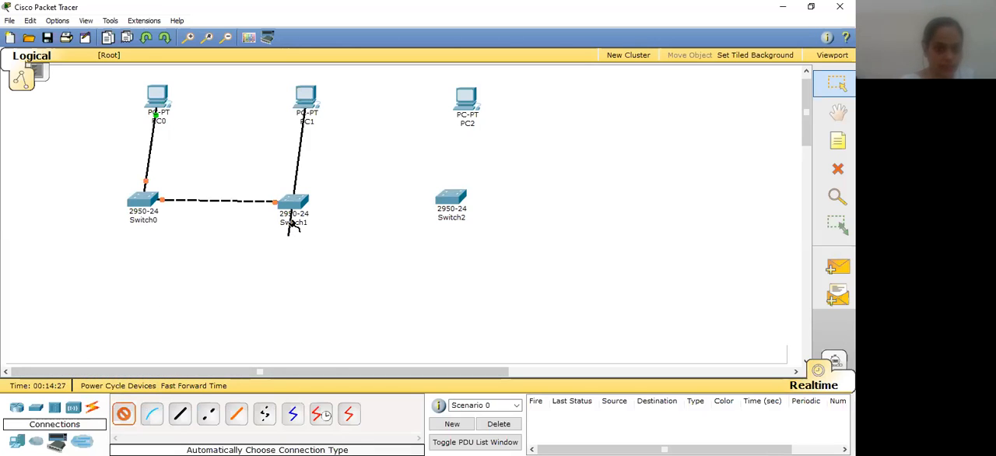
left_click(292, 206)
Link Switch1 to Switch2 and PC2 to Switch2 with automatically chosen connection types
left_click(123, 414)
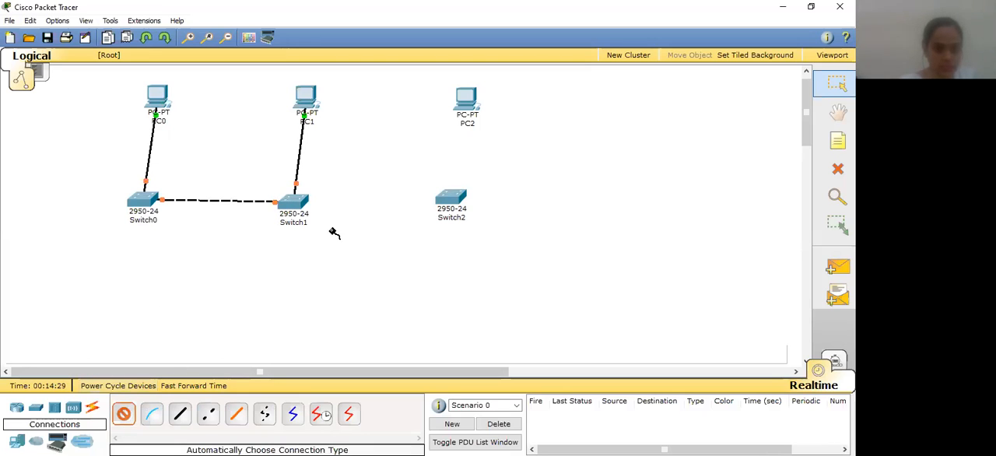
left_click(300, 202)
left_click(451, 201)
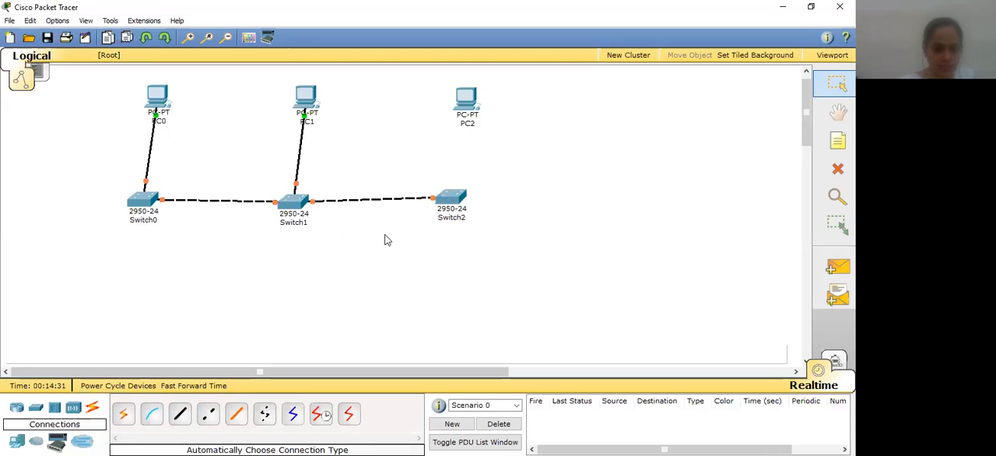
left_click(123, 414)
left_click(465, 97)
left_click(458, 199)
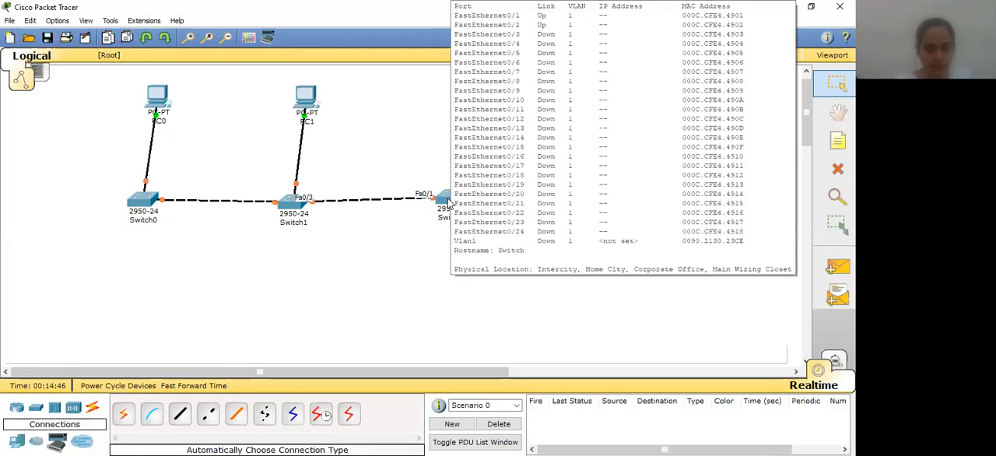
Move all three switches slightly lower so they form a level row beneath the PCs
left_click_drag(448, 201, 469, 226)
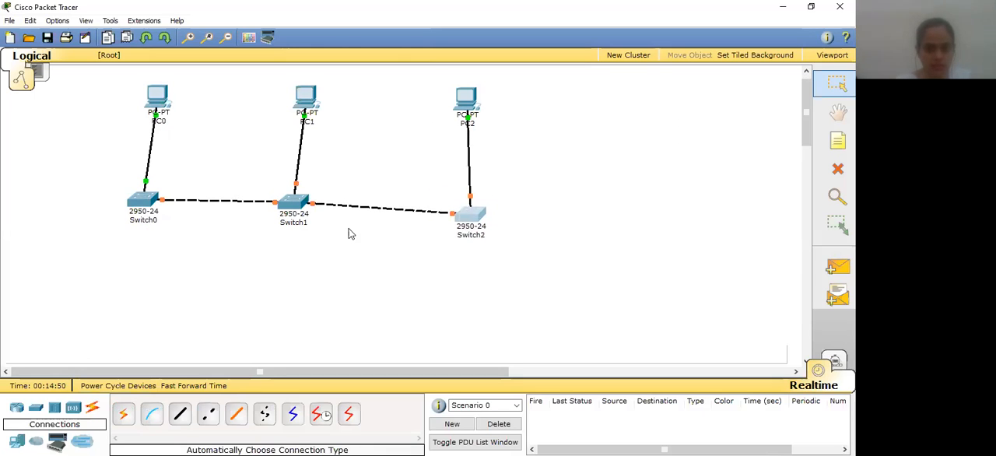
left_click(294, 211)
left_click_drag(299, 226, 305, 224)
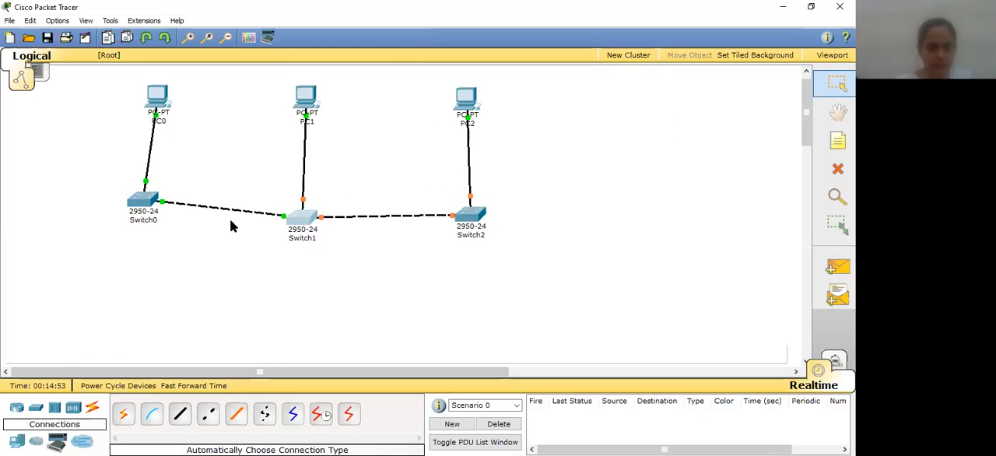
left_click_drag(142, 205, 138, 219)
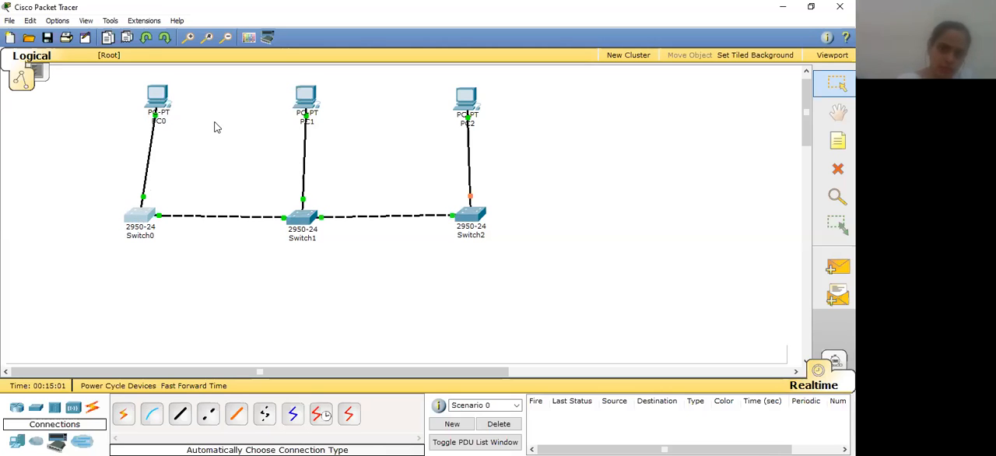
Give PC0 the static IP address 172.16.2.3 with subnet mask 255.255.0.0
mouse_move(166, 105)
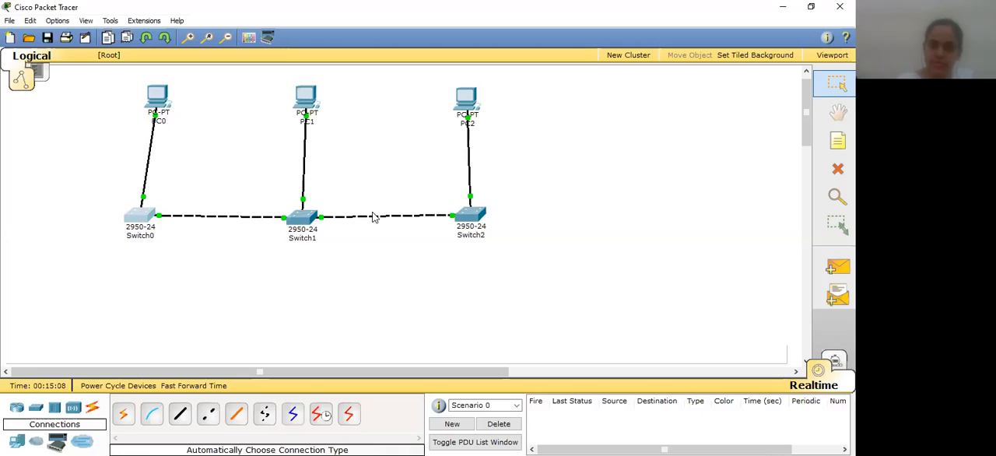
mouse_move(471, 222)
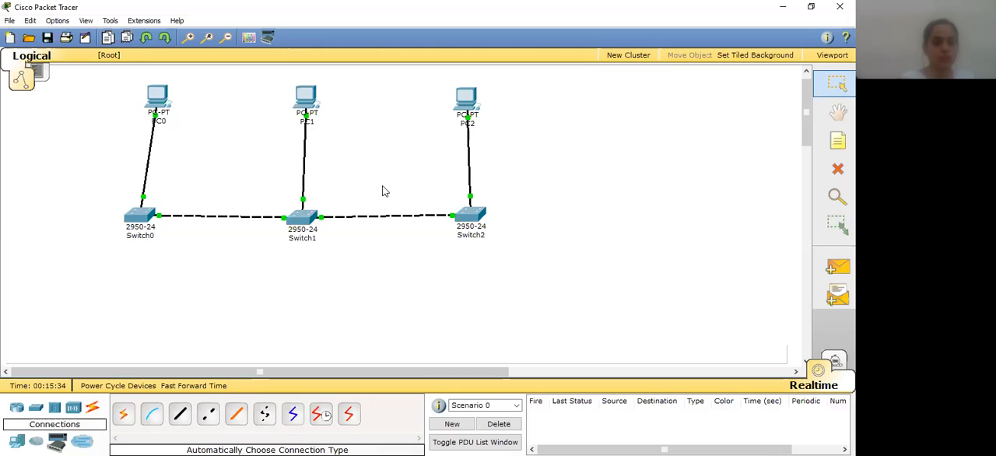
left_click(159, 99)
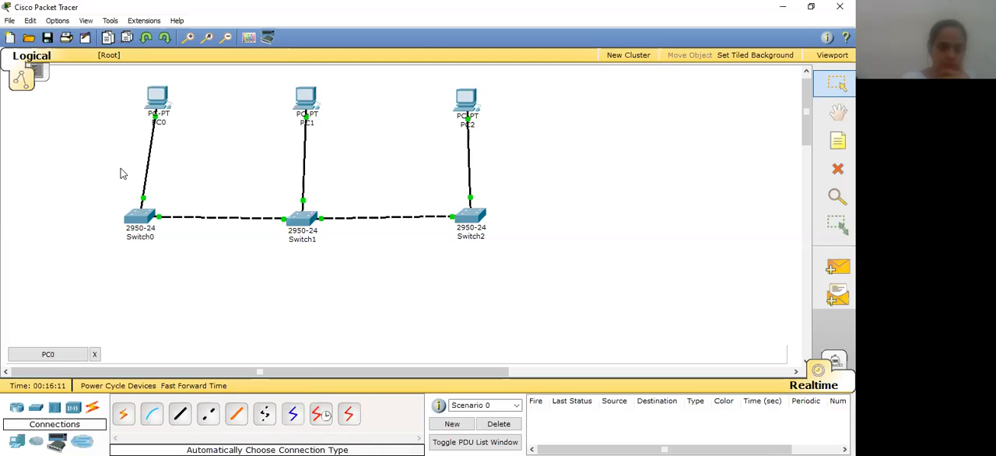
left_click(160, 102)
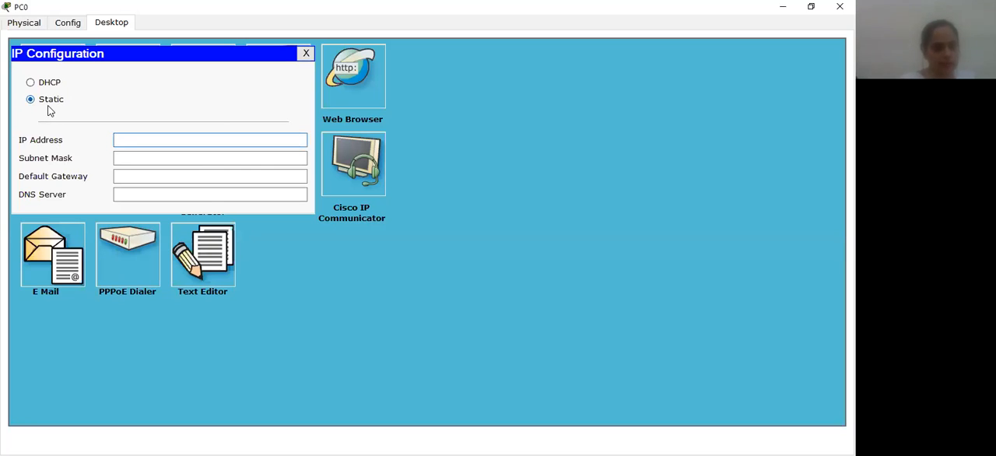
left_click(121, 141)
type("17")
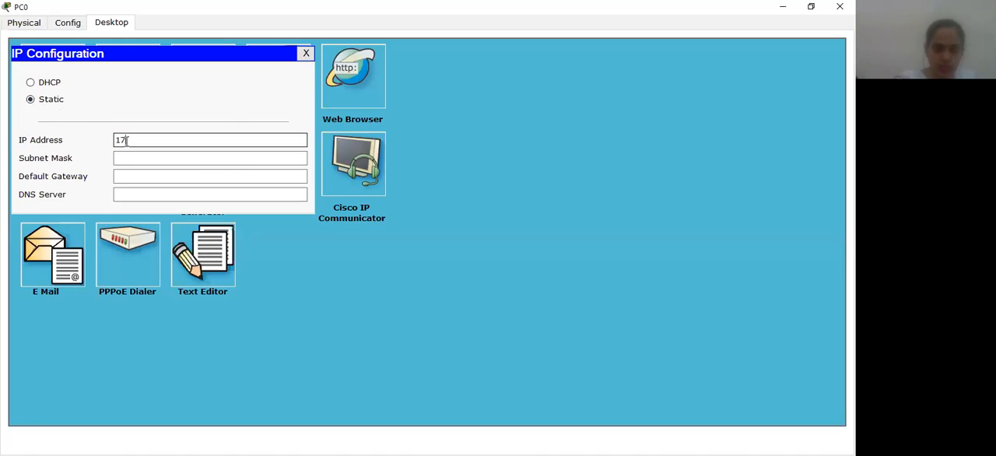
type("2.16.")
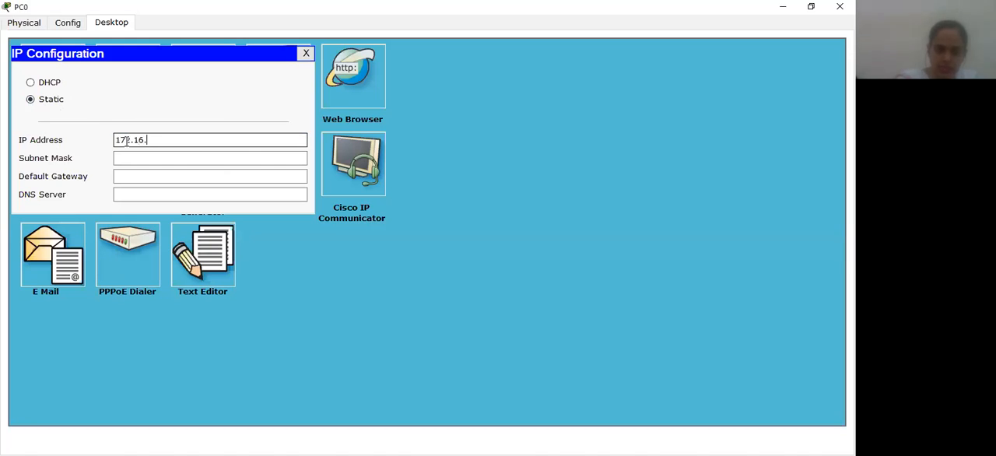
type("2.3")
left_click(124, 161)
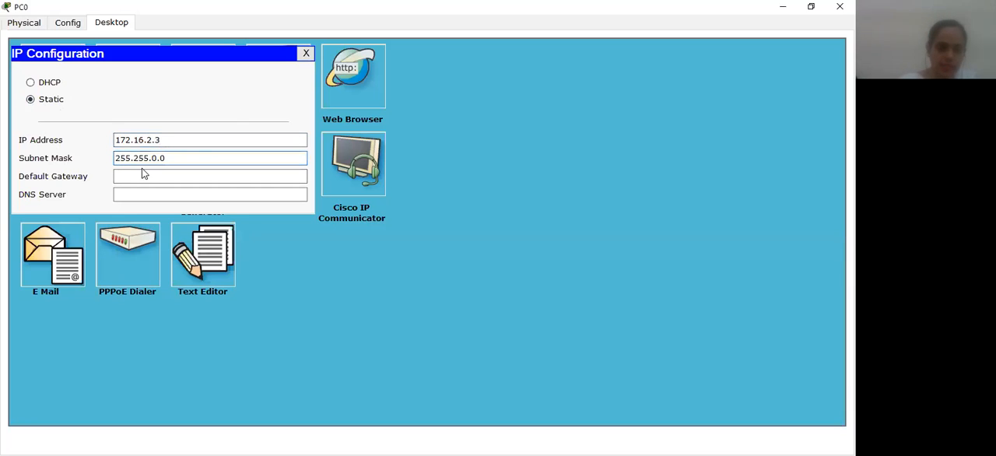
Close PC0's IP configuration and reopen it to check that the address settings were saved
left_click_drag(117, 141, 168, 135)
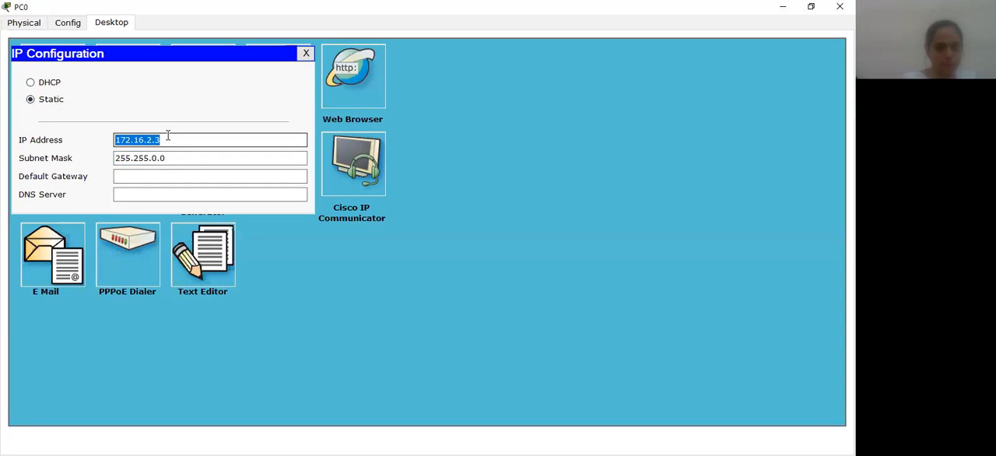
left_click(306, 54)
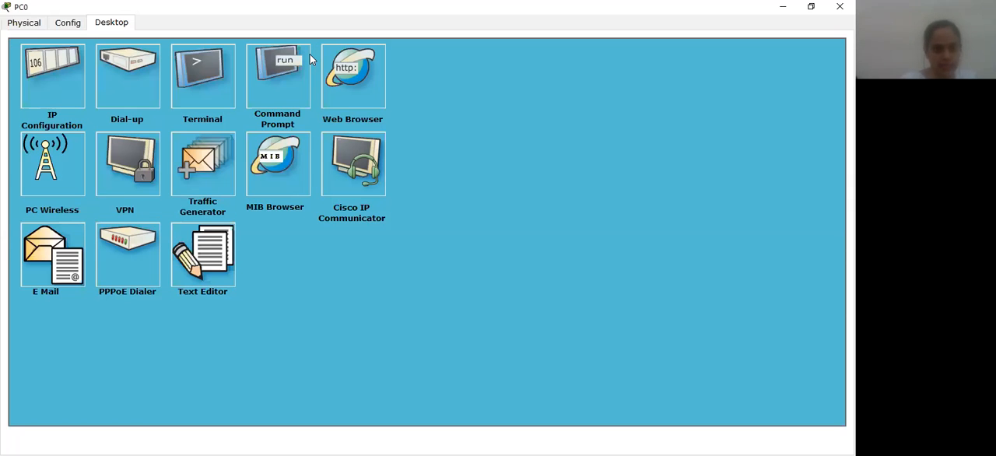
left_click(50, 78)
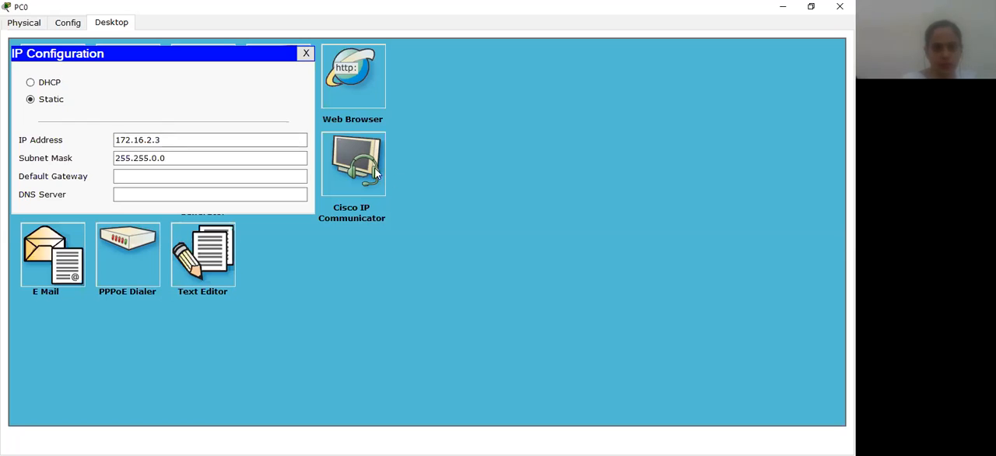
Close PC0's IP configuration, then check the device windows of PC0 and PC2 and close them
left_click(306, 53)
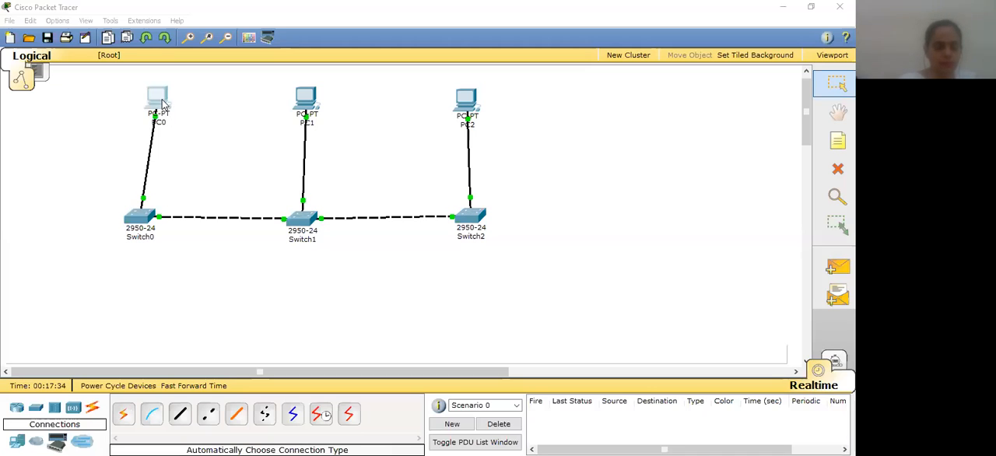
left_click(157, 102)
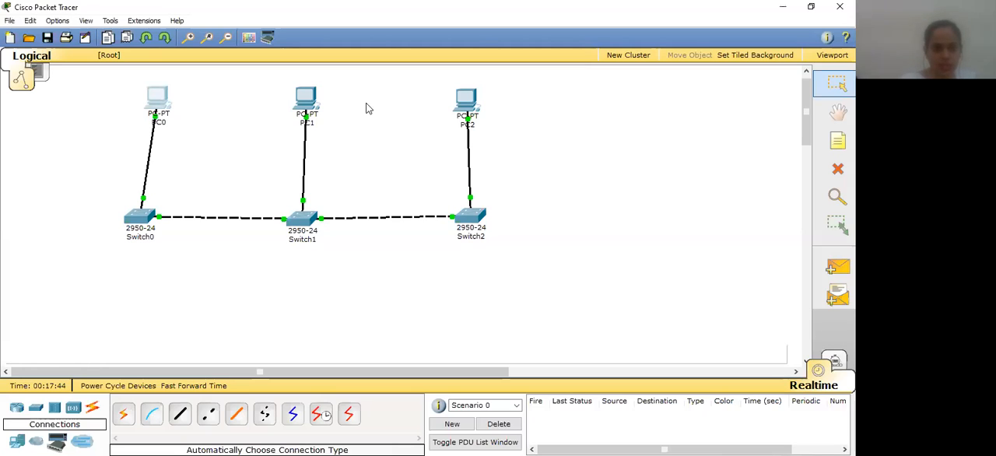
left_click(465, 104)
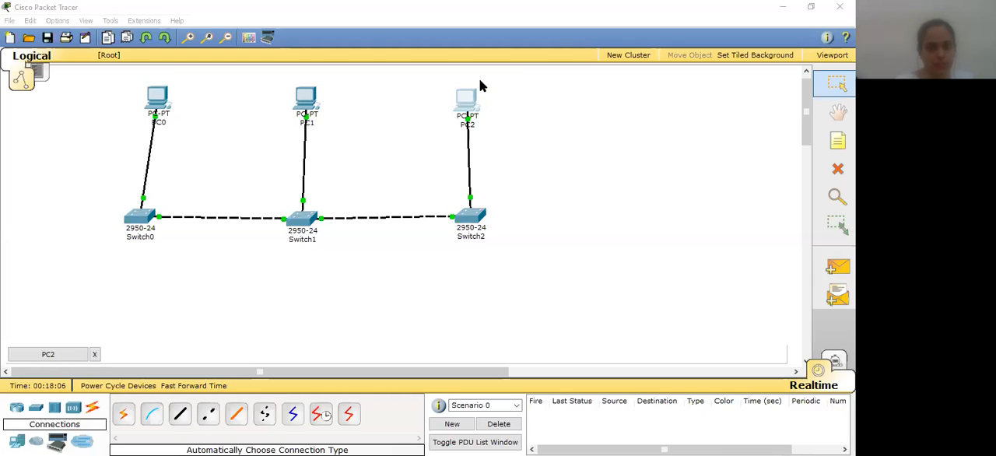
left_click(95, 354)
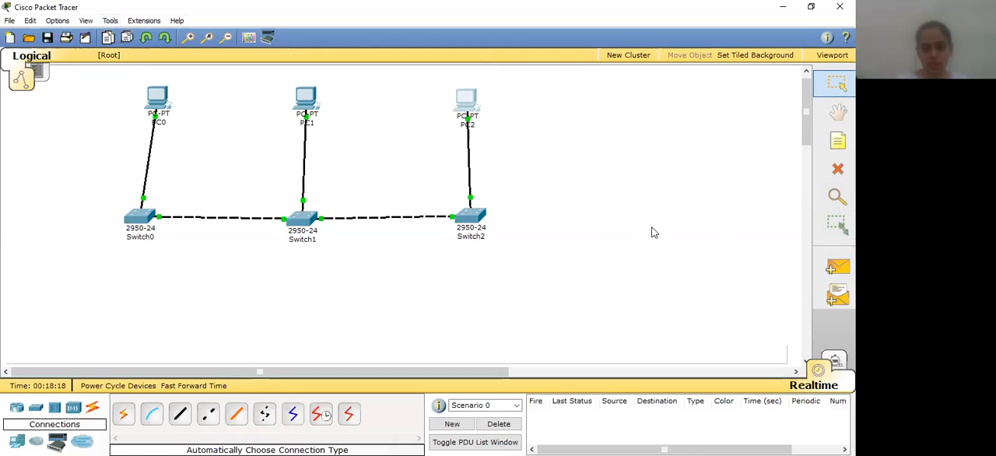
Add a simple PDU test message from PC0 to PC2
left_click(837, 267)
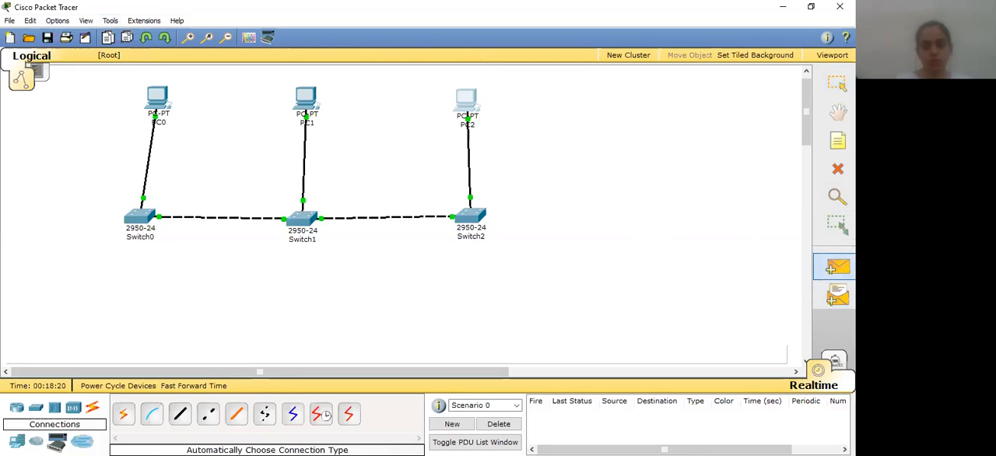
left_click(153, 91)
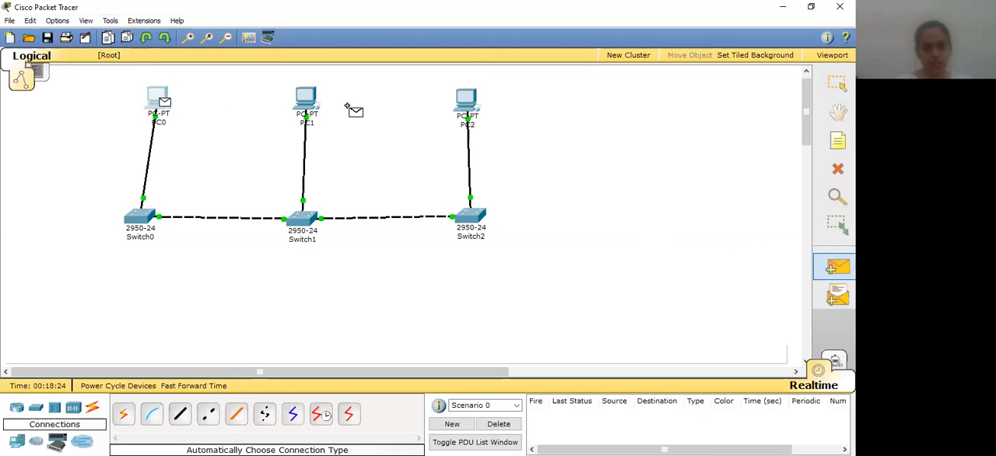
left_click(462, 102)
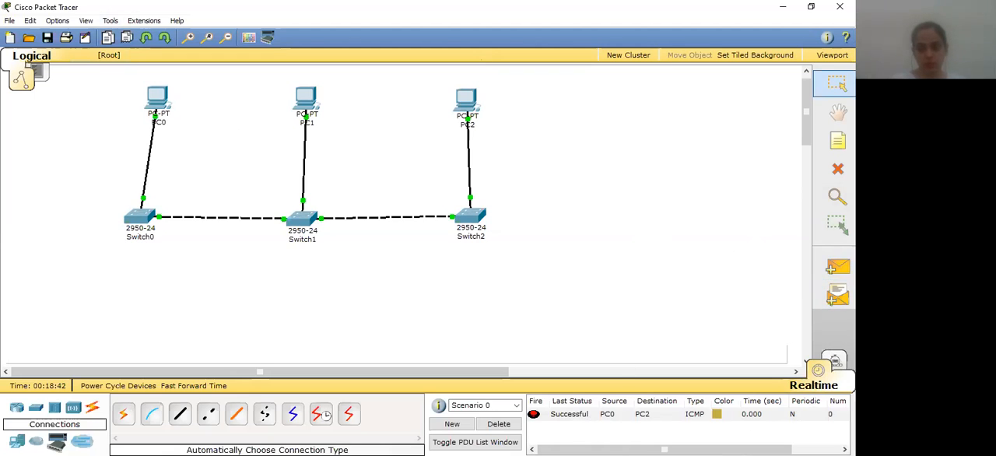
Switch to Simulation mode and auto-play the capture to follow the ICMP packet from PC0 to PC2
left_click(834, 361)
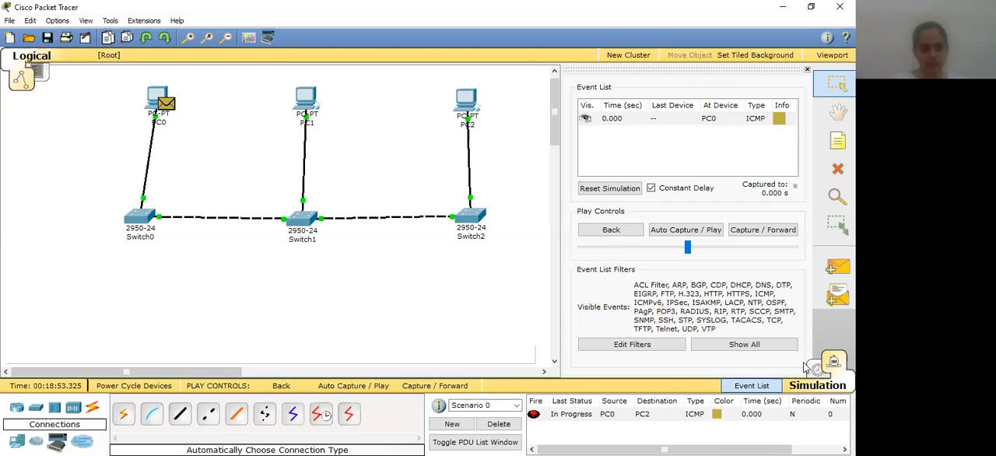
left_click(368, 389)
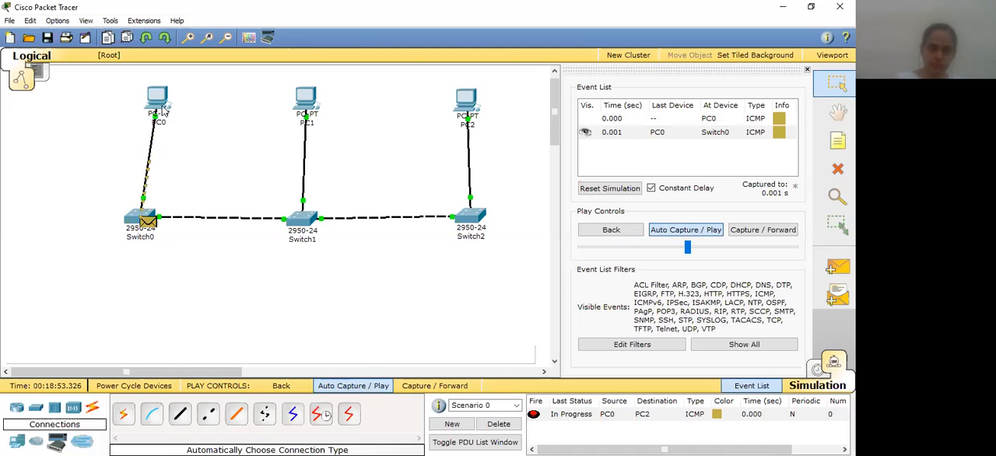
mouse_move(147, 214)
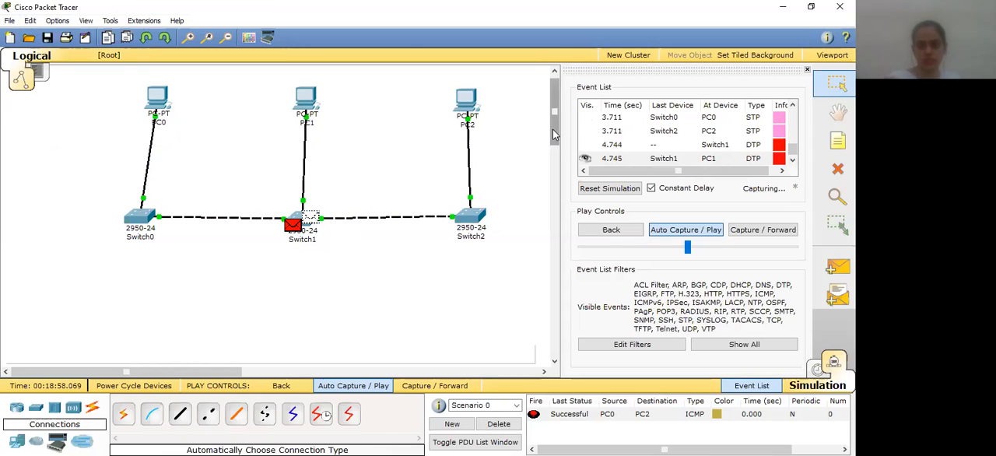
Place four 2950-24 switches in a diamond layout in the empty workspace below the first network
scroll(554, 135, "down", 5)
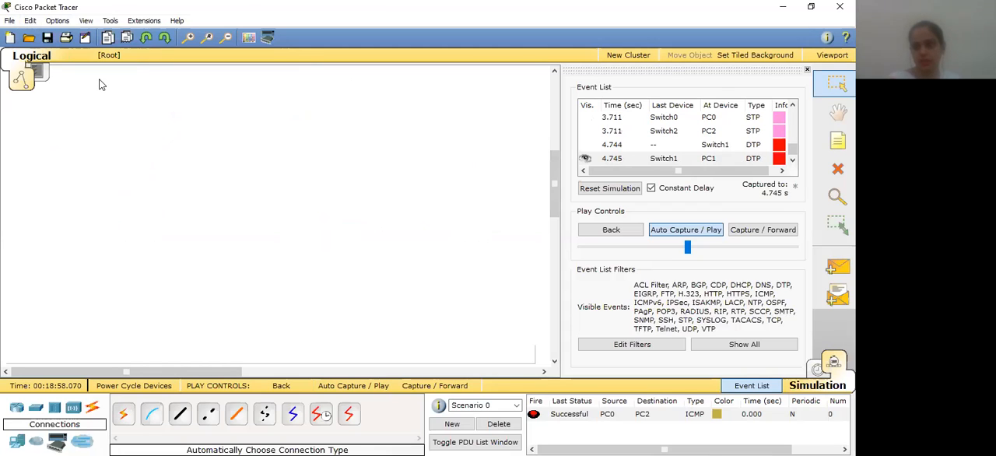
left_click(835, 225)
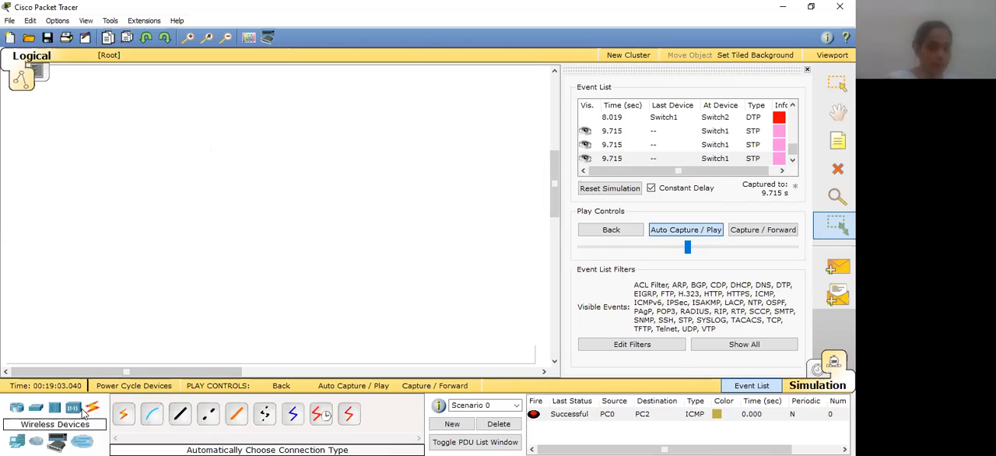
left_click(36, 412)
left_click(123, 413)
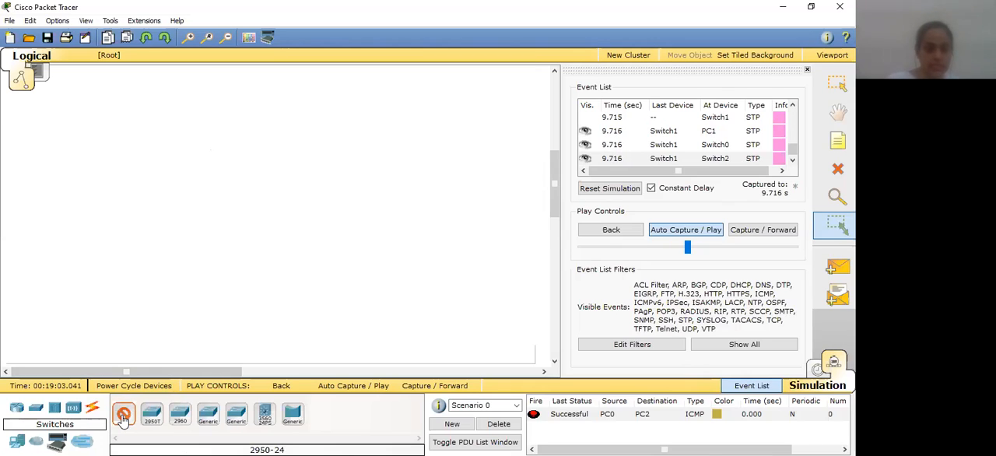
left_click(241, 132)
left_click(123, 413)
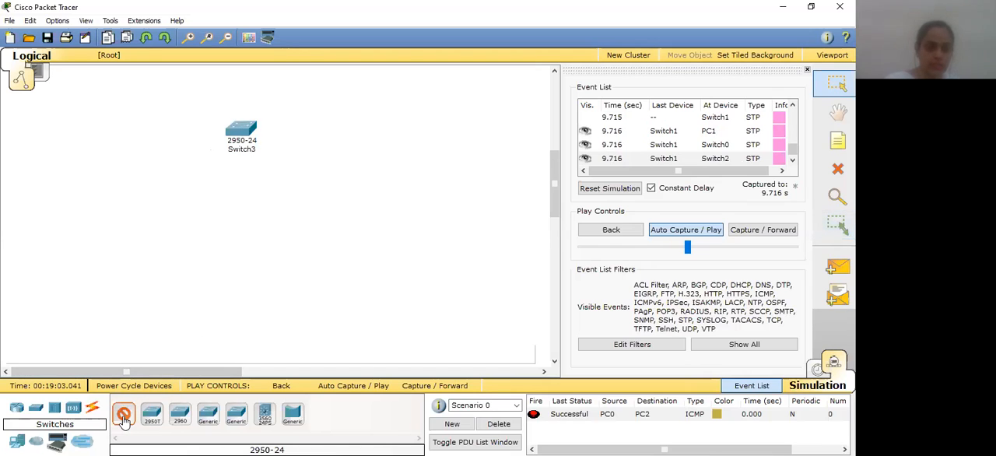
left_click(109, 218)
left_click(123, 413)
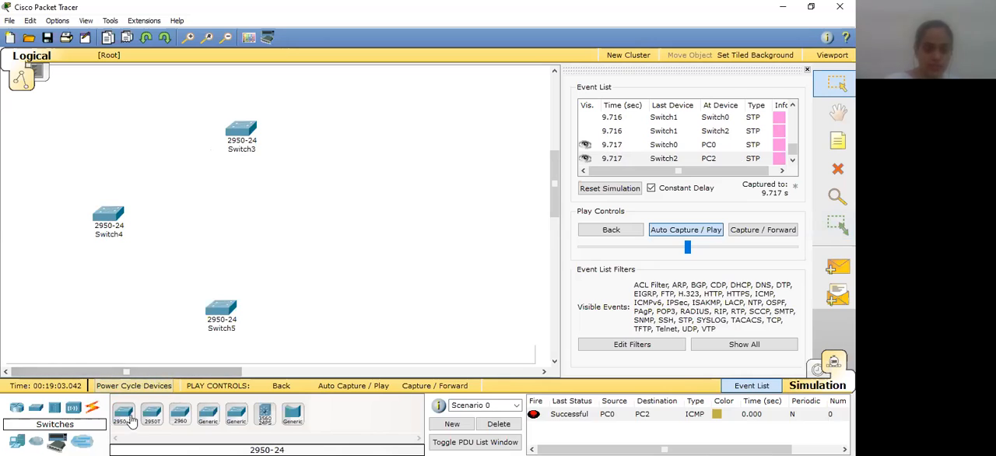
left_click(349, 223)
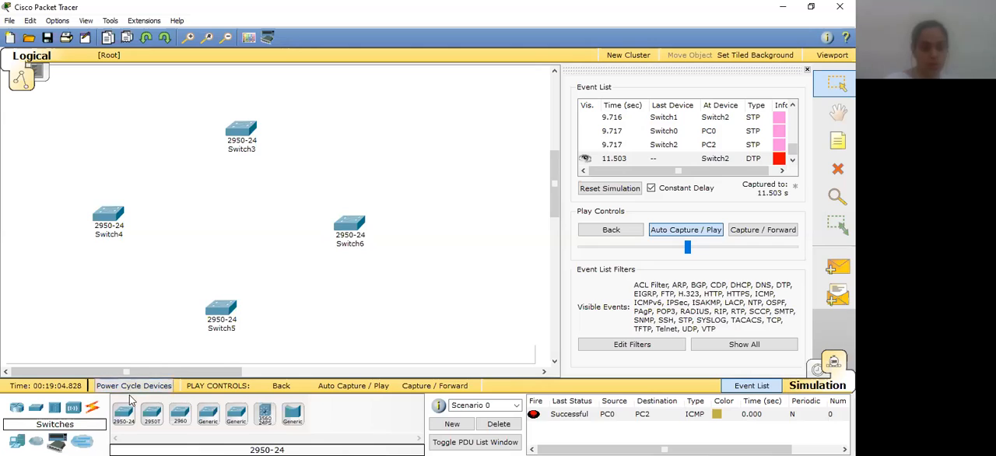
Place four generic PCs around the diamond, one on the outer side of each switch
left_click(16, 441)
left_click(123, 413)
left_click(33, 213)
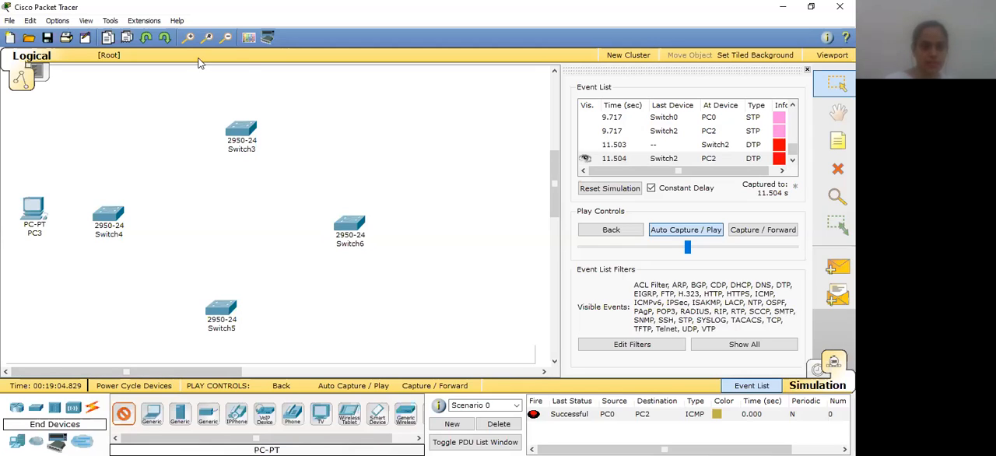
left_click(246, 72)
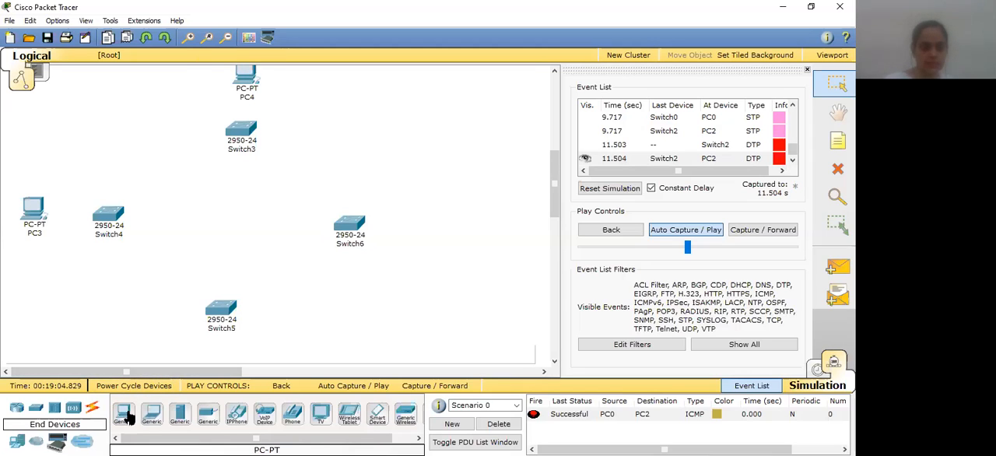
left_click(454, 235)
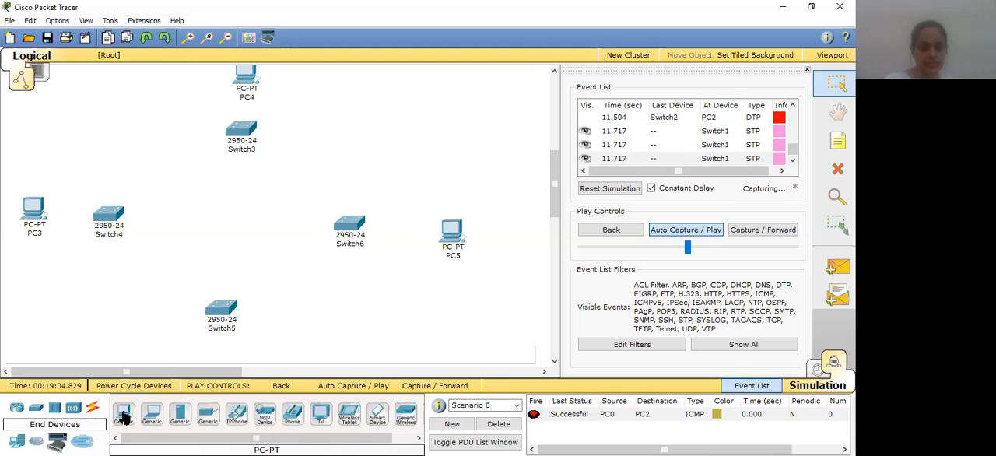
left_click(266, 341)
Move Switch5, Switch6 and Switch4 inward to tighten the diamond of switches
left_click_drag(213, 312, 202, 260)
left_click_drag(357, 220, 307, 205)
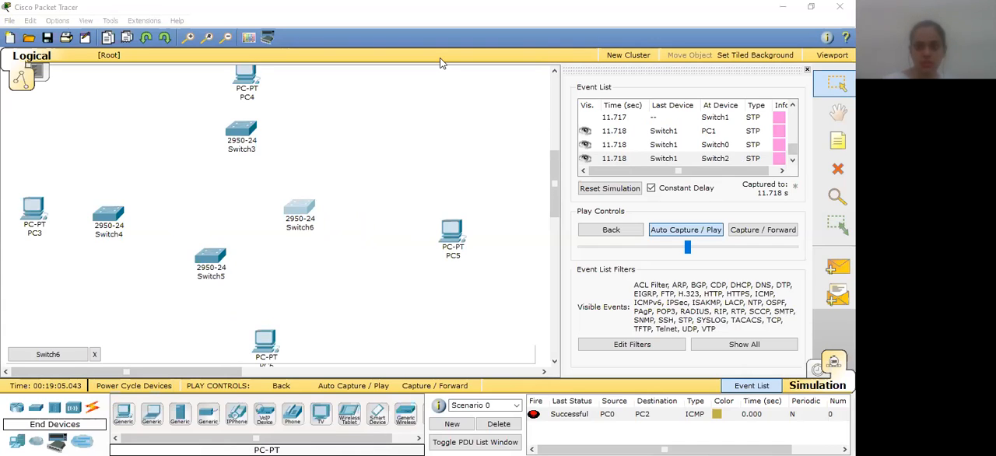
left_click(115, 220)
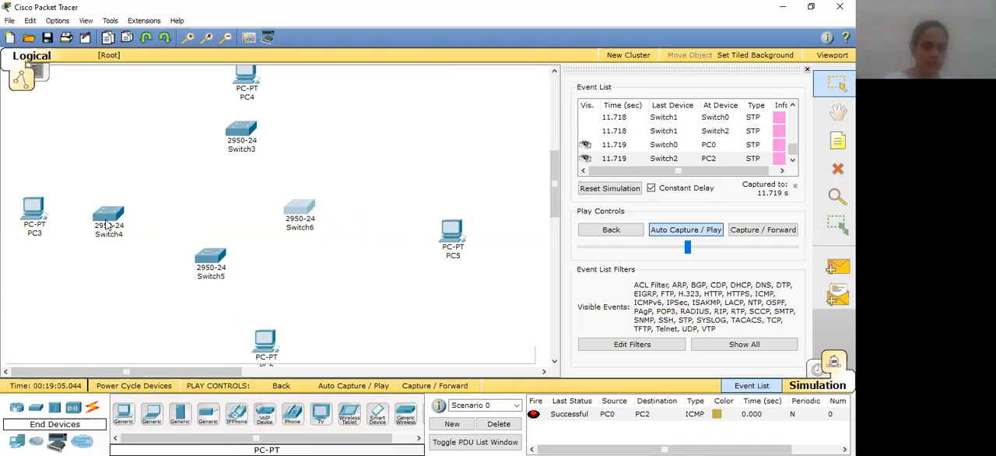
left_click_drag(118, 217, 146, 201)
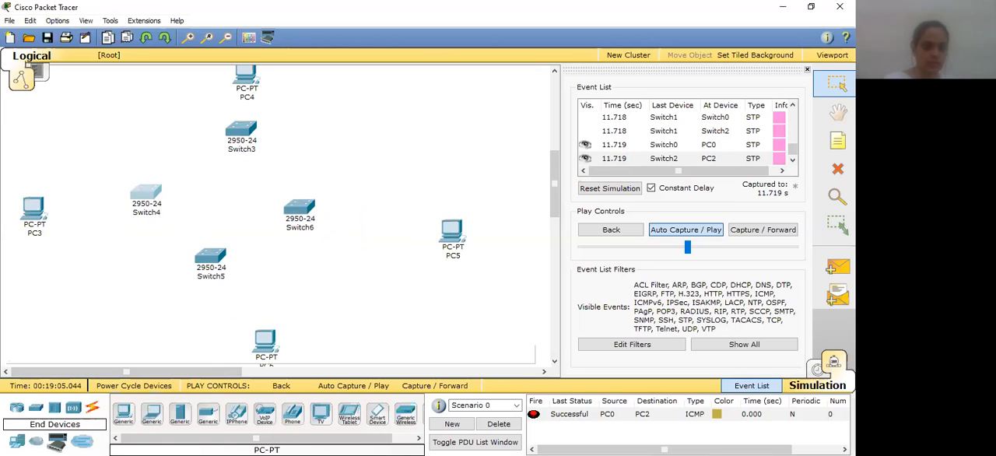
Link Switch4 to Switch3 and Switch3 to Switch6 with automatically chosen connection types
left_click(92, 408)
left_click(123, 413)
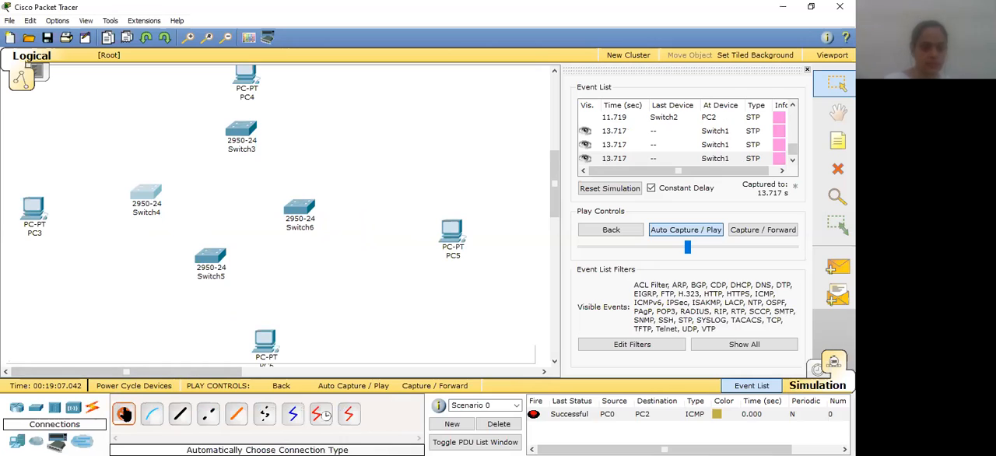
left_click(153, 191)
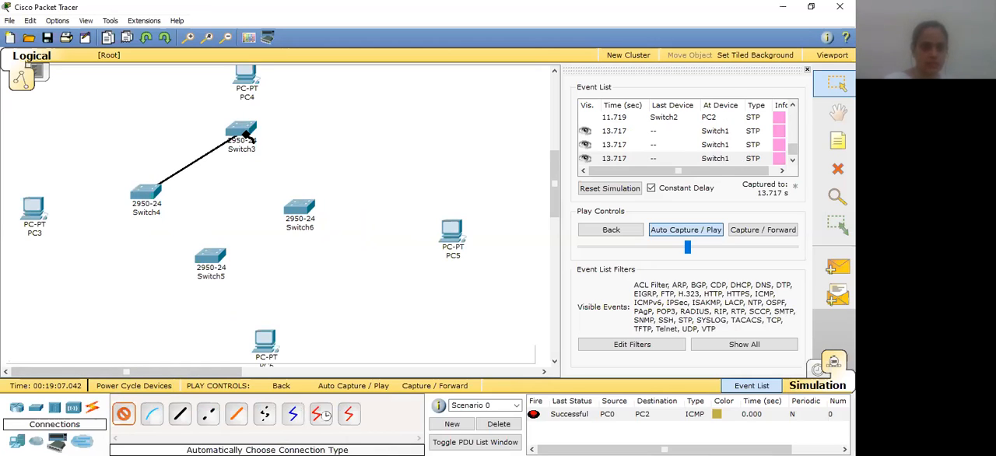
left_click(243, 133)
left_click(123, 413)
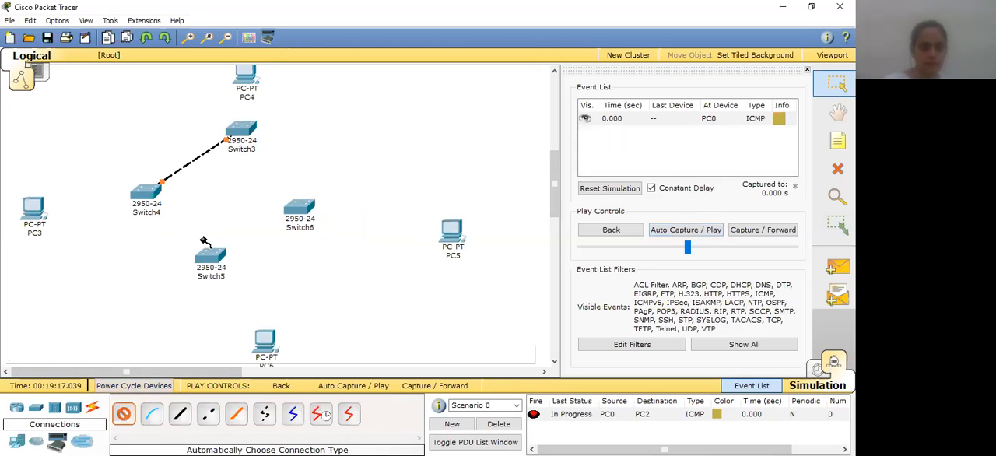
left_click(231, 138)
left_click(297, 206)
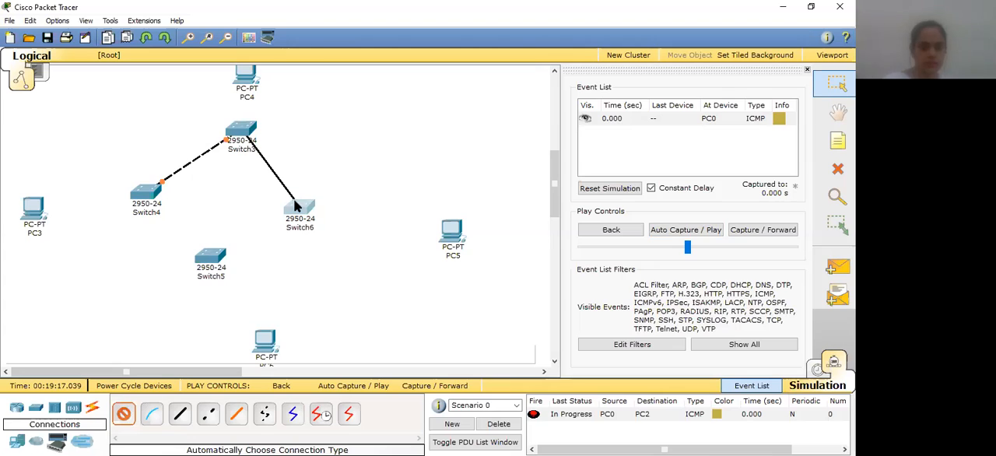
Complete the switch ring by linking Switch4 to Switch5 and Switch5 to Switch6 with automatically chosen connection types
left_click(123, 414)
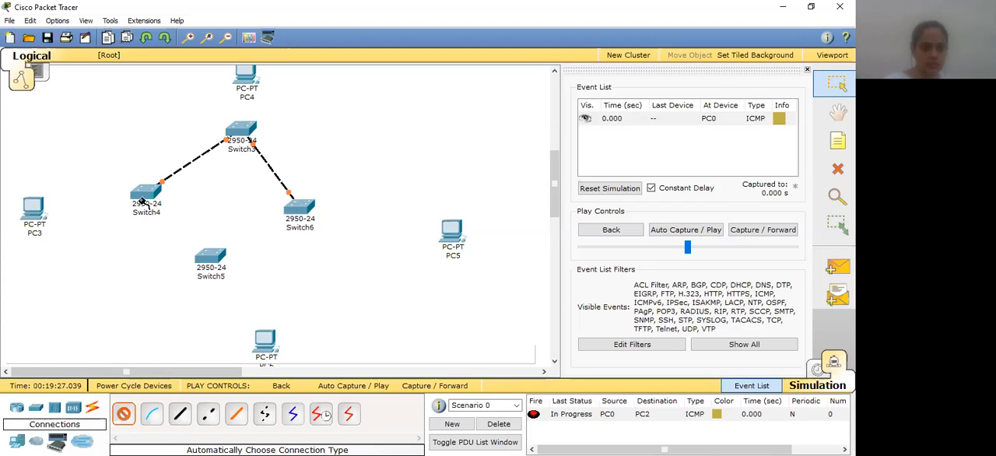
left_click(143, 201)
left_click(210, 259)
left_click(123, 415)
left_click(210, 256)
left_click(296, 210)
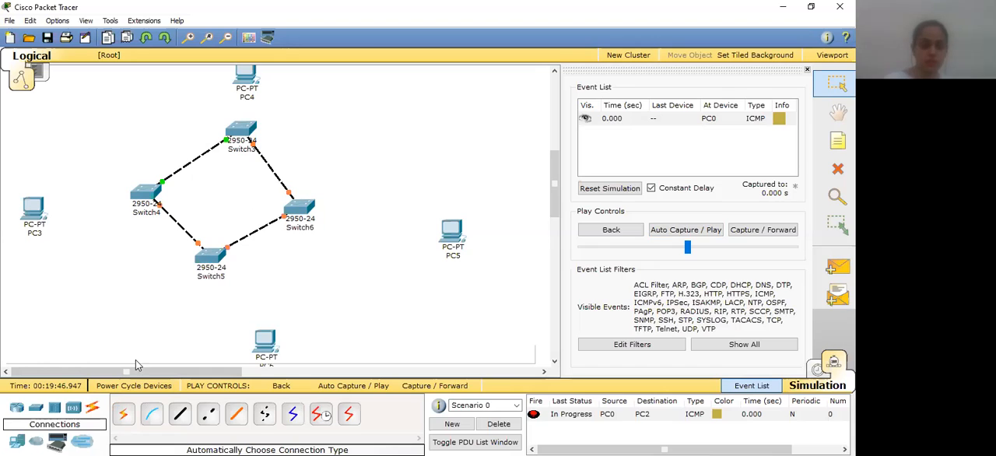
Link PC3 to Switch4 and PC4 to Switch3 with automatically chosen connection types
left_click(123, 414)
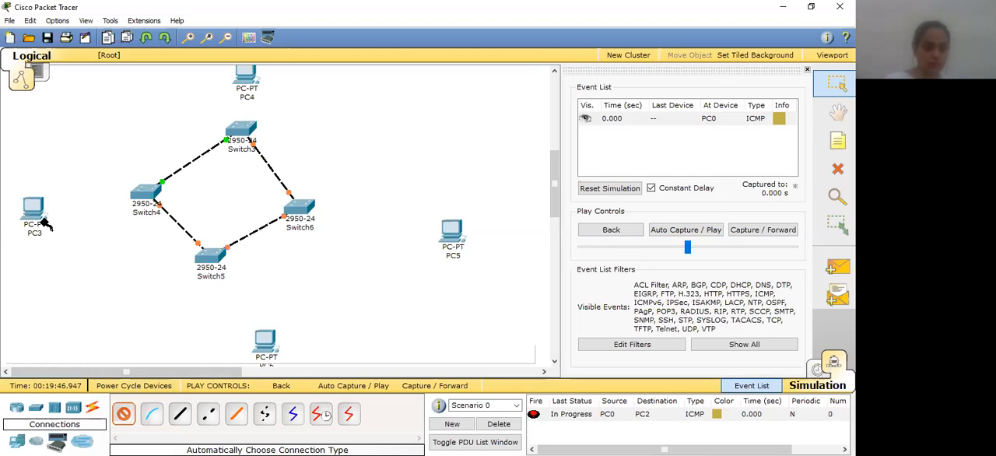
left_click(36, 215)
left_click(144, 196)
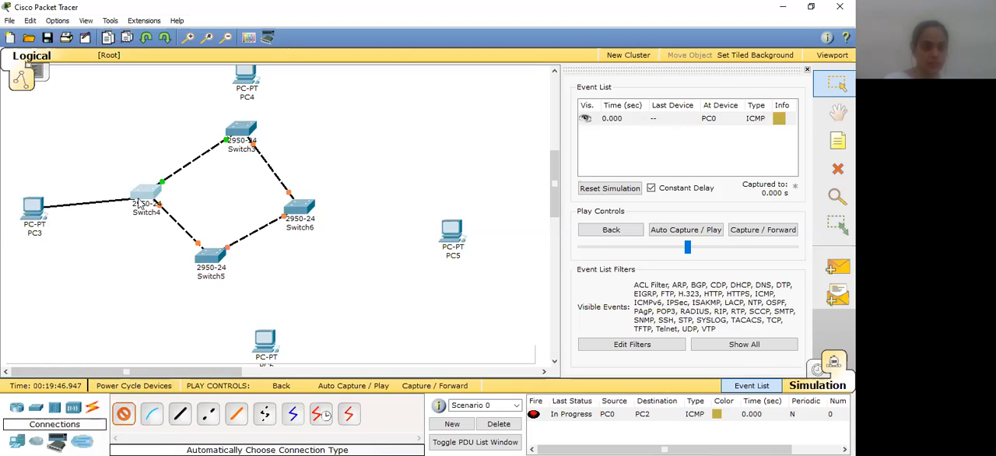
left_click(125, 414)
left_click(246, 78)
left_click(244, 137)
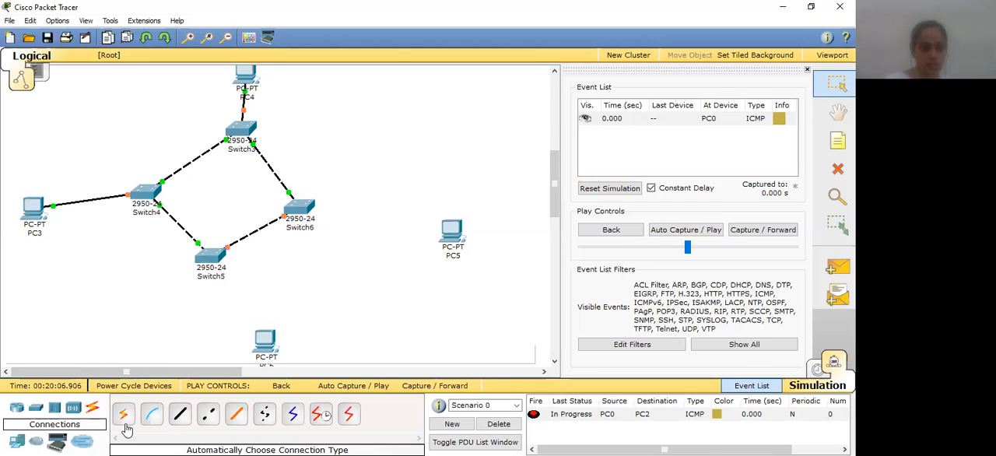
Link Switch6 to PC5 and Switch5 to the PC below it with automatically chosen connection types
left_click(125, 413)
left_click(300, 209)
left_click(450, 232)
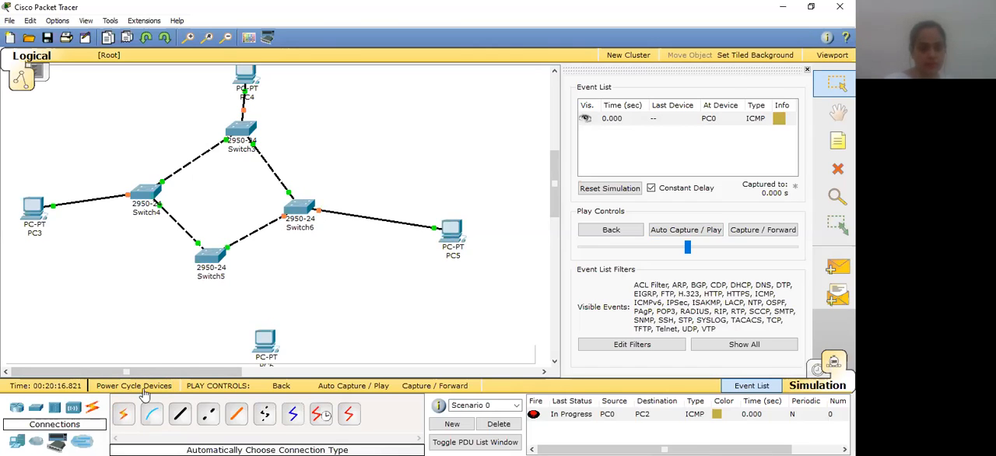
left_click(124, 413)
left_click(211, 259)
left_click(278, 336)
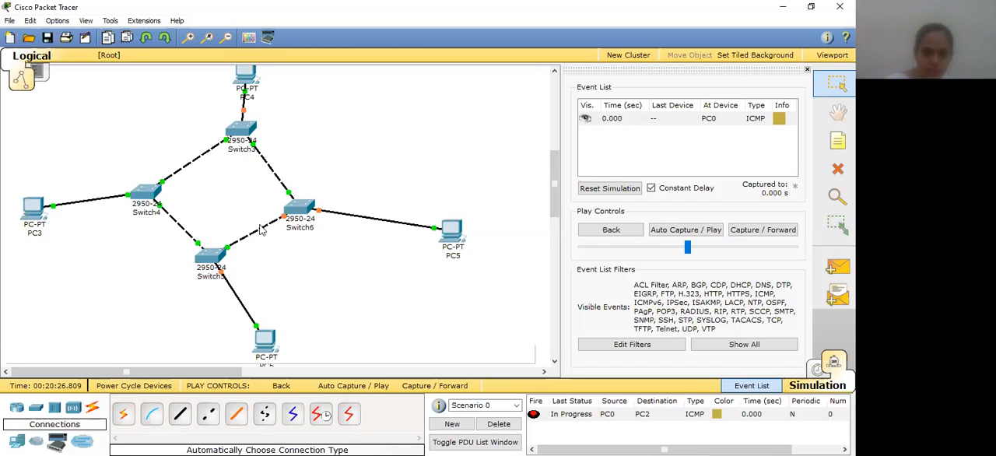
mouse_move(259, 156)
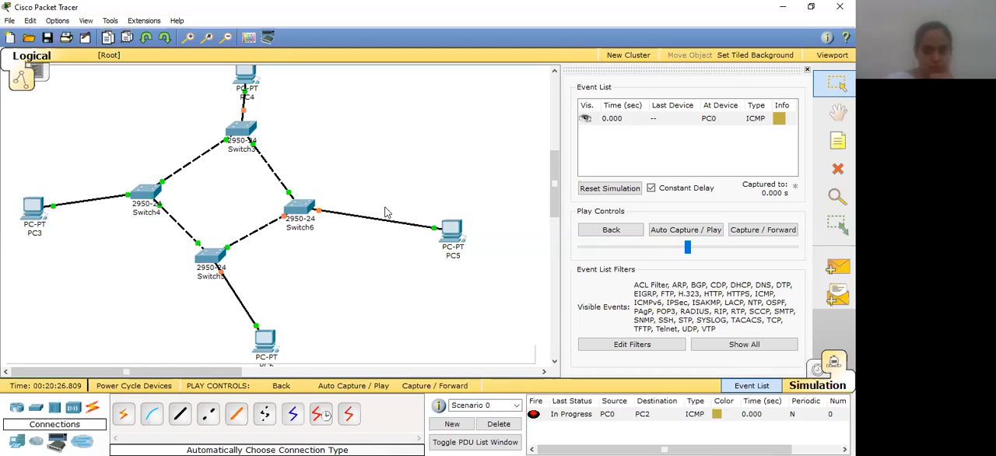
Assign IP addresses to PC4, PC6, PC5 and PC3 in the ring, using 192.50.6.2/24 for PC5
key("p")
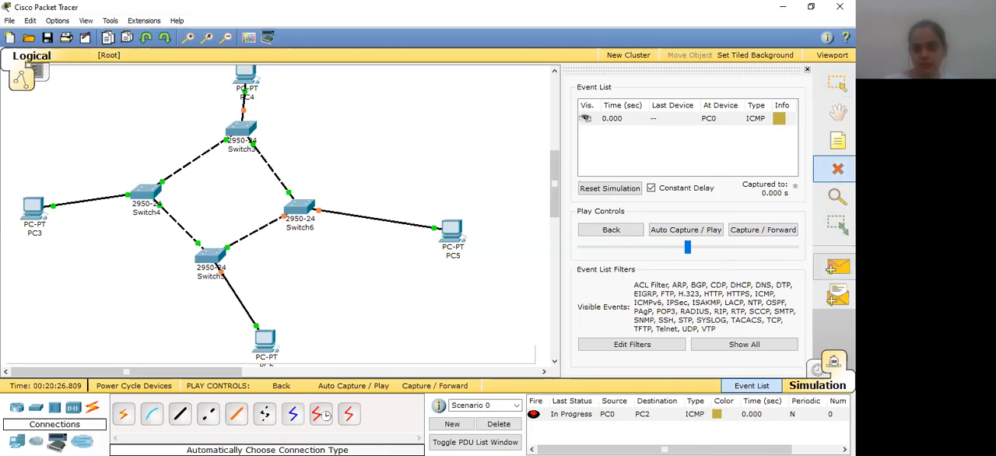
left_click(838, 84)
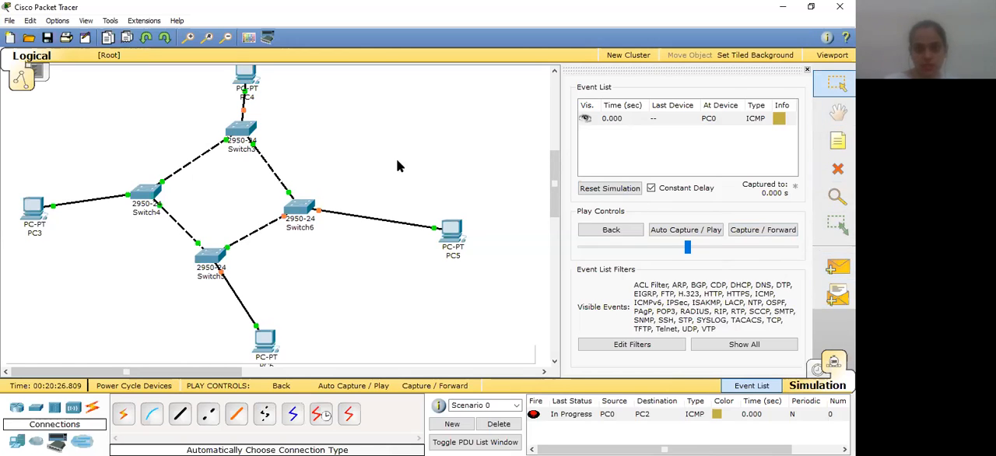
left_click(243, 79)
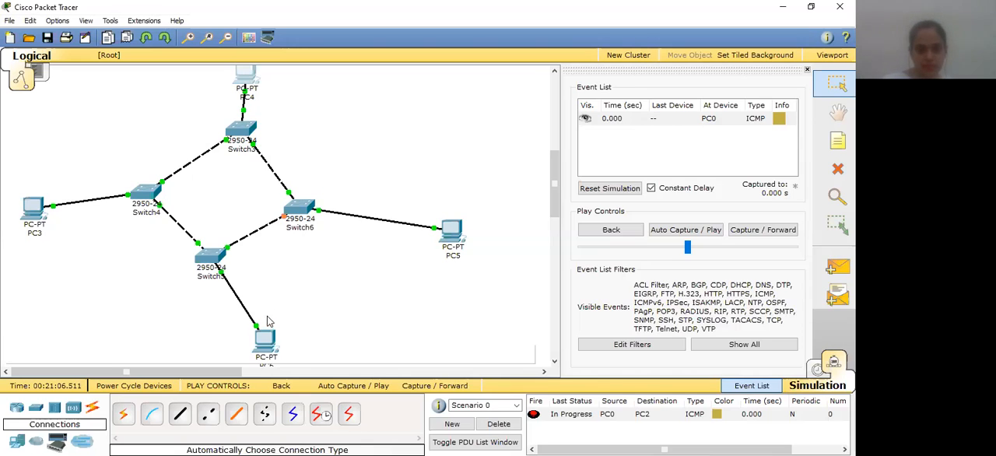
left_click(449, 234)
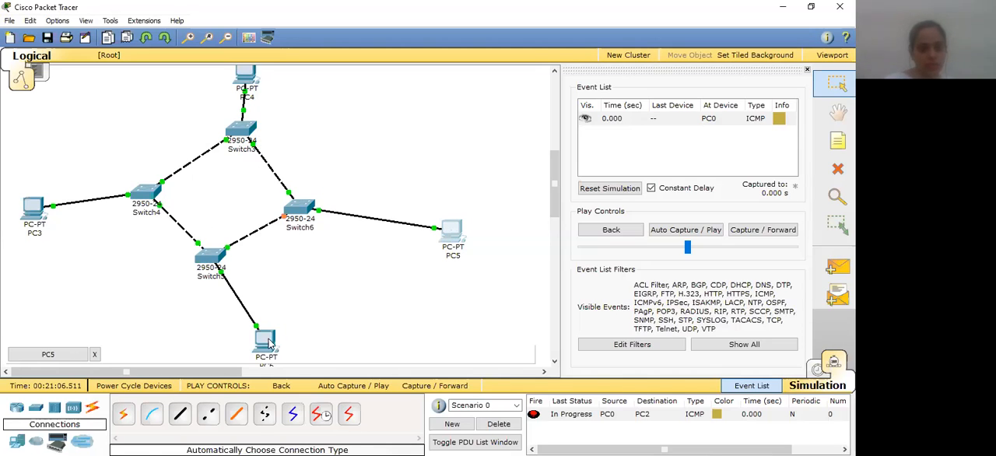
left_click(266, 345)
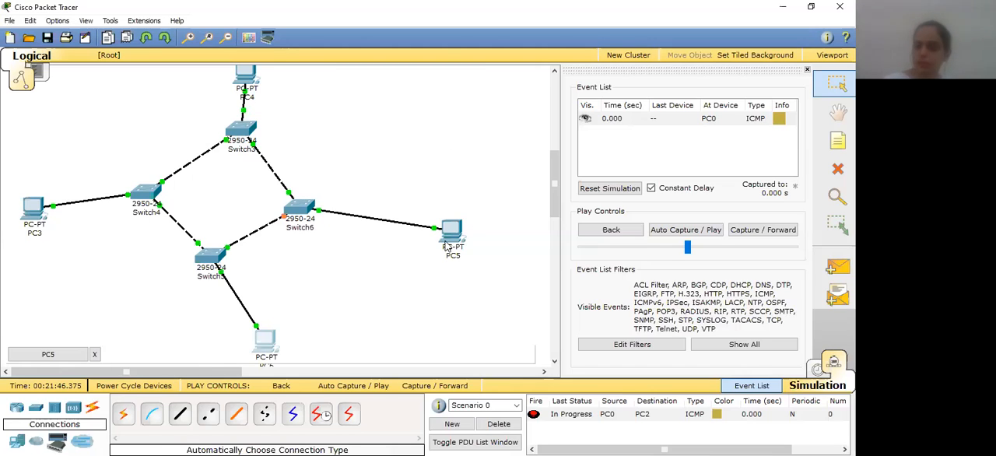
left_click(447, 246)
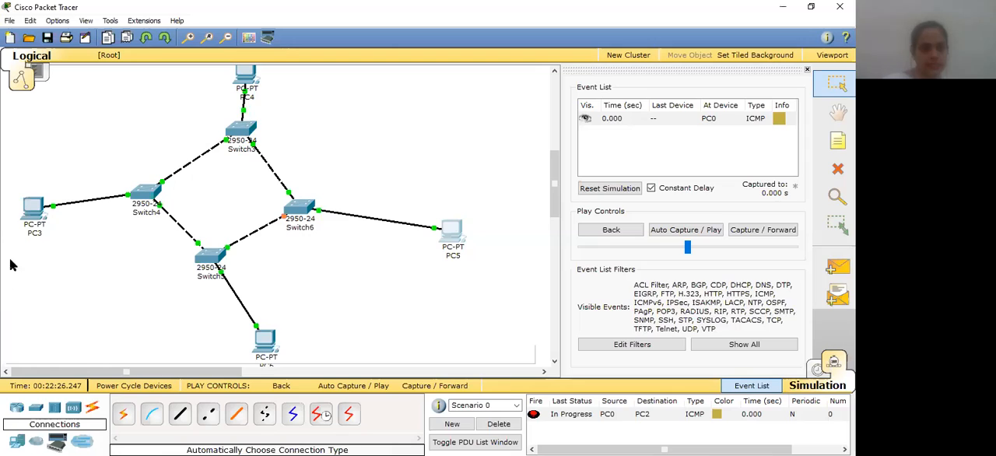
left_click(29, 211)
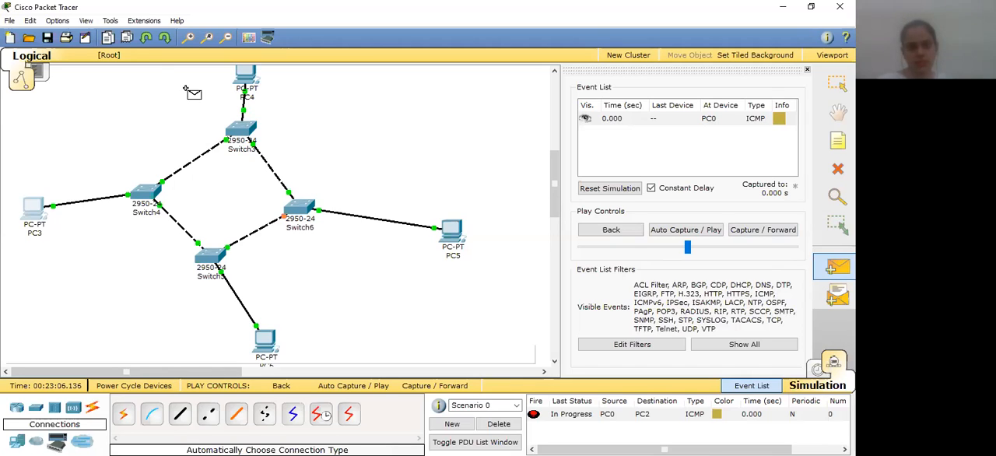
Add a simple PDU from PC4 to PC6 and run the simulation
left_click(246, 74)
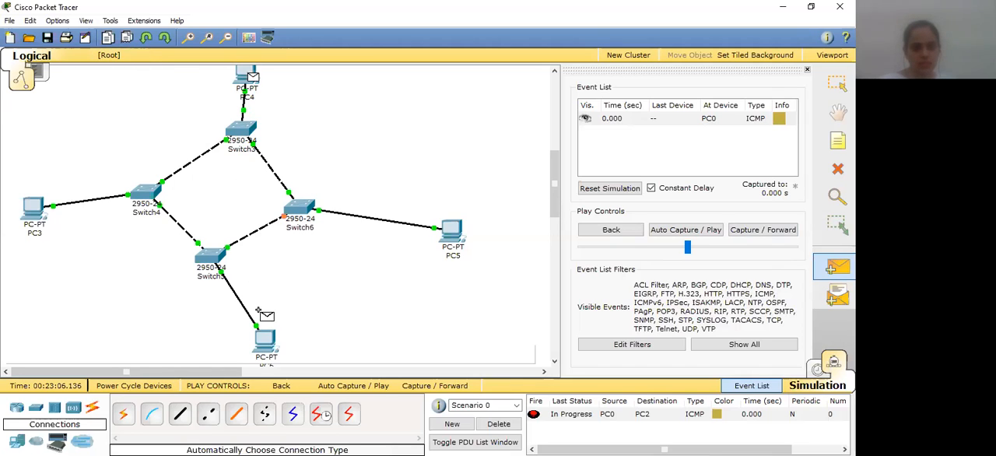
left_click(263, 338)
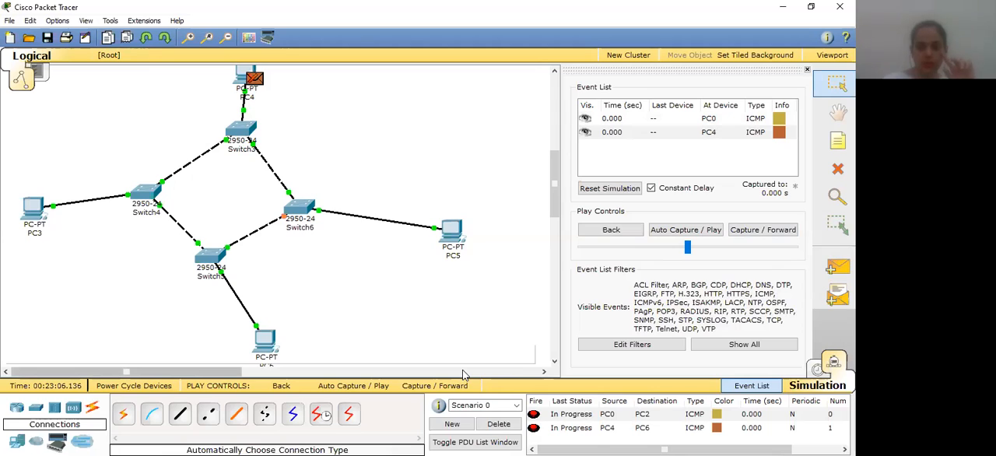
left_click(353, 386)
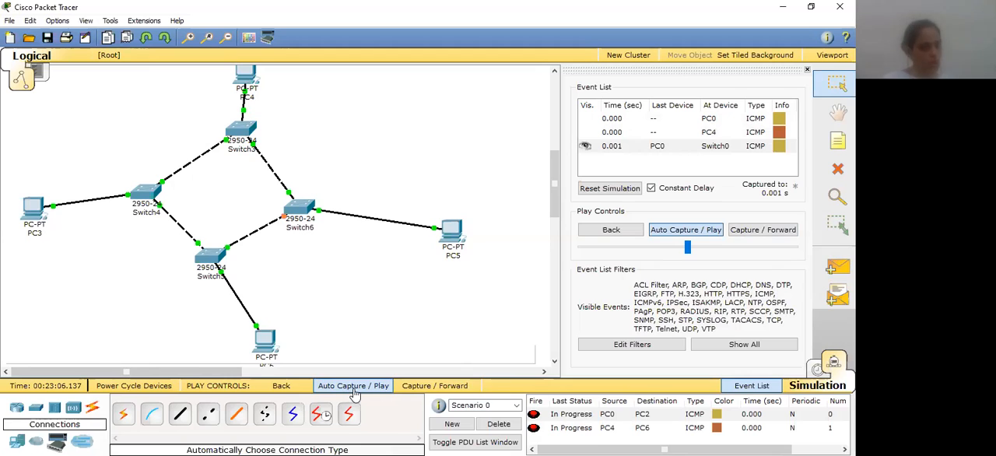
left_click(355, 389)
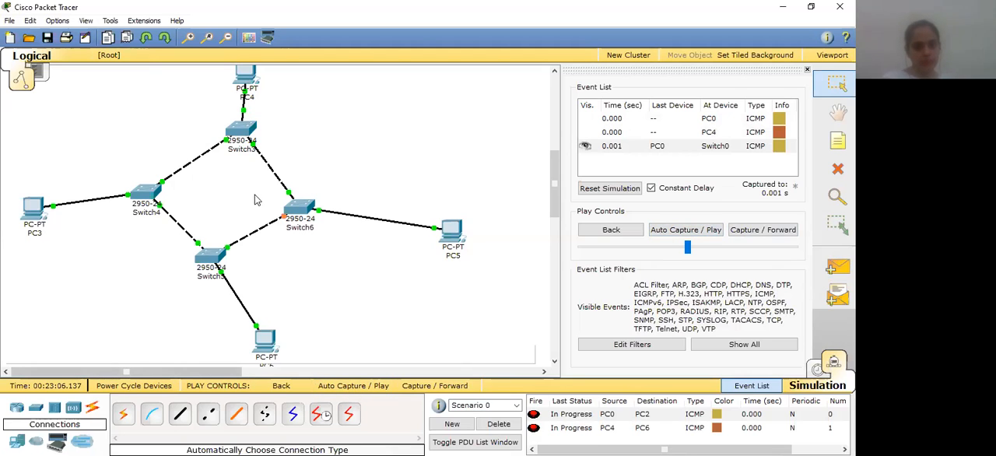
left_click(347, 389)
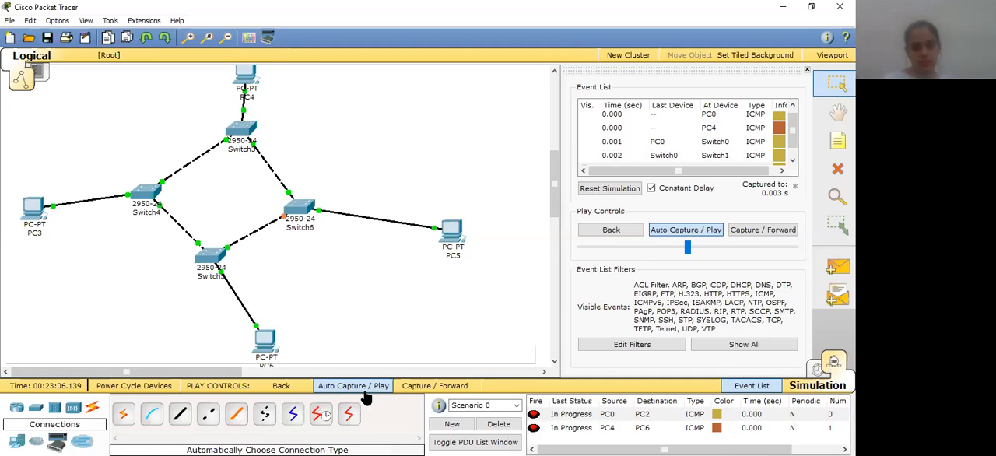
left_click(425, 388)
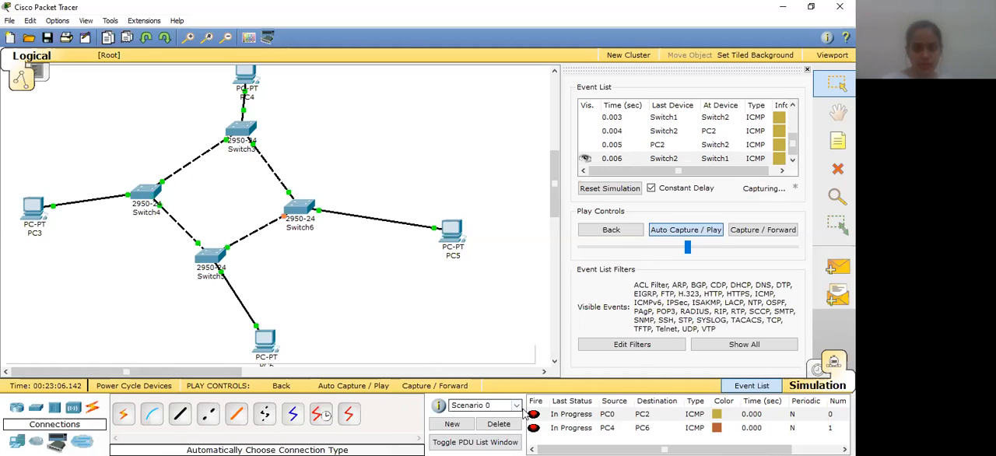
Replace the scenario's messages with a simple PDU from PC4 to PC5 and advance the simulation
left_click(502, 424)
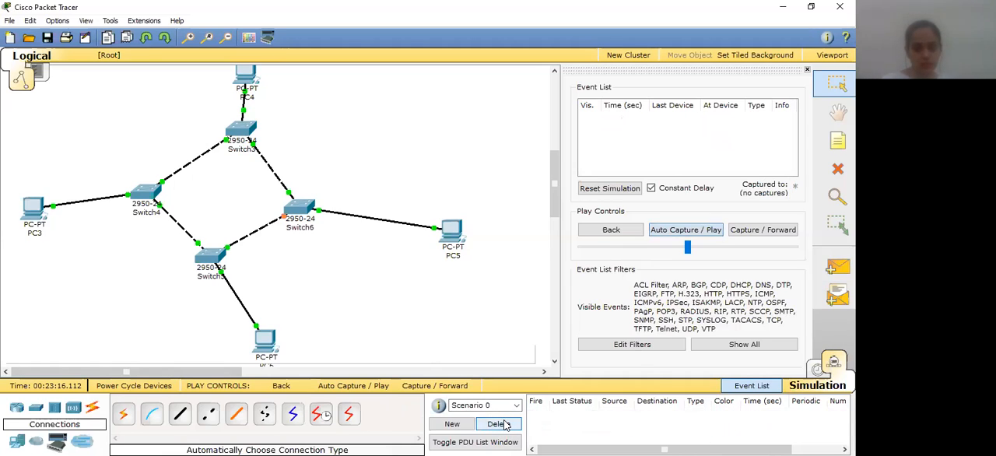
left_click(827, 267)
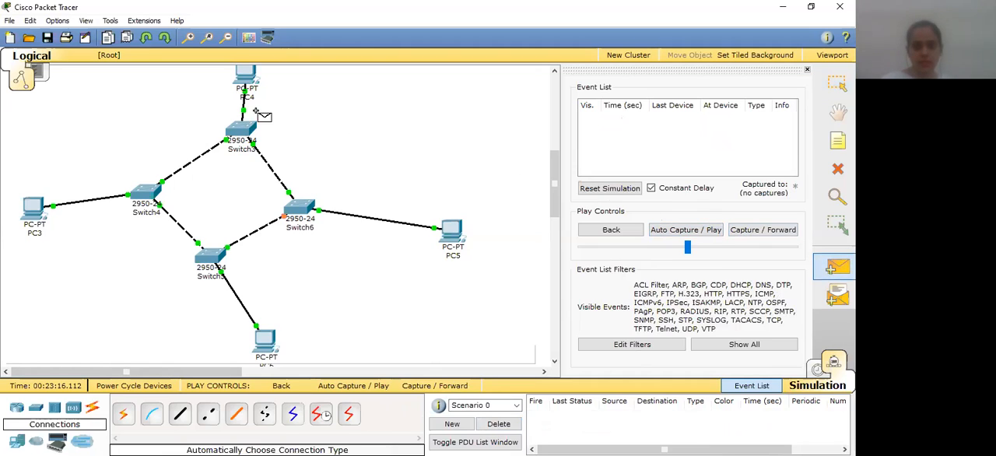
left_click(246, 74)
left_click(449, 235)
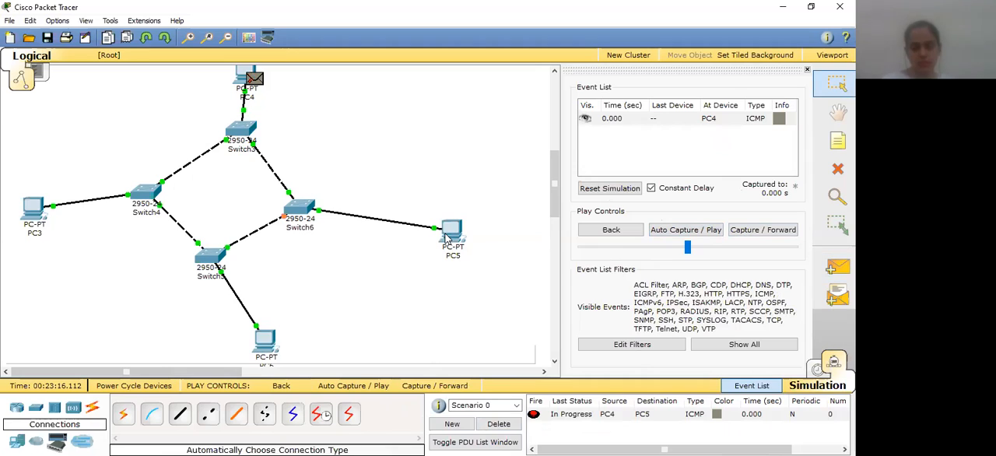
left_click(420, 387)
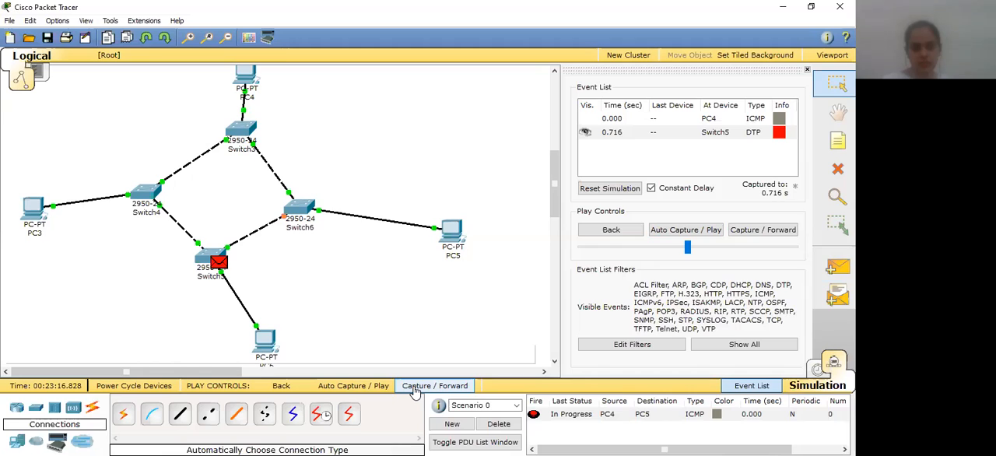
left_click(415, 391)
left_click(347, 389)
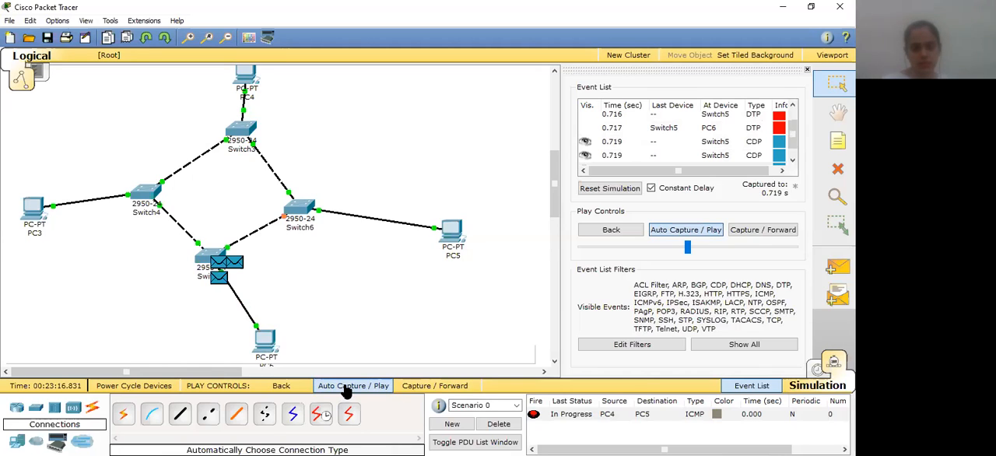
Recreate the PC4-to-PC5 message in a cleared scenario, play it, and check the IP addresses of PC5 and PC4
left_click(499, 425)
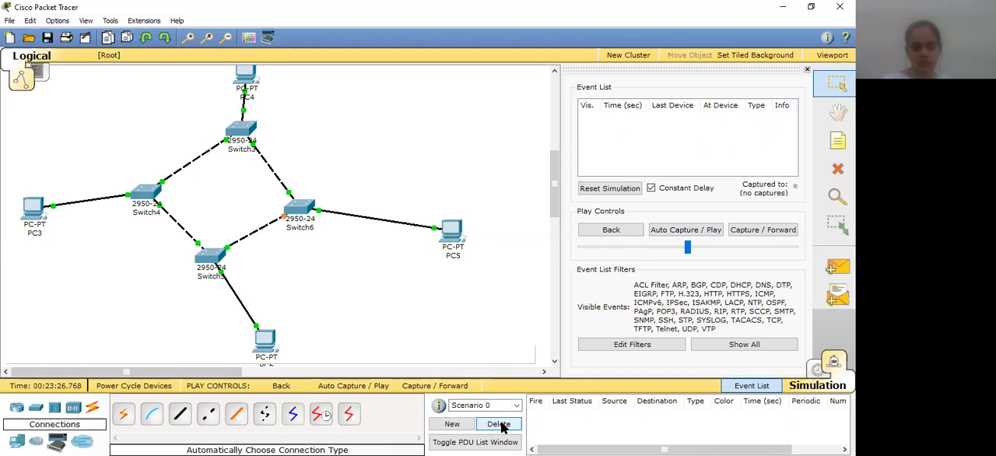
left_click(838, 267)
left_click(245, 77)
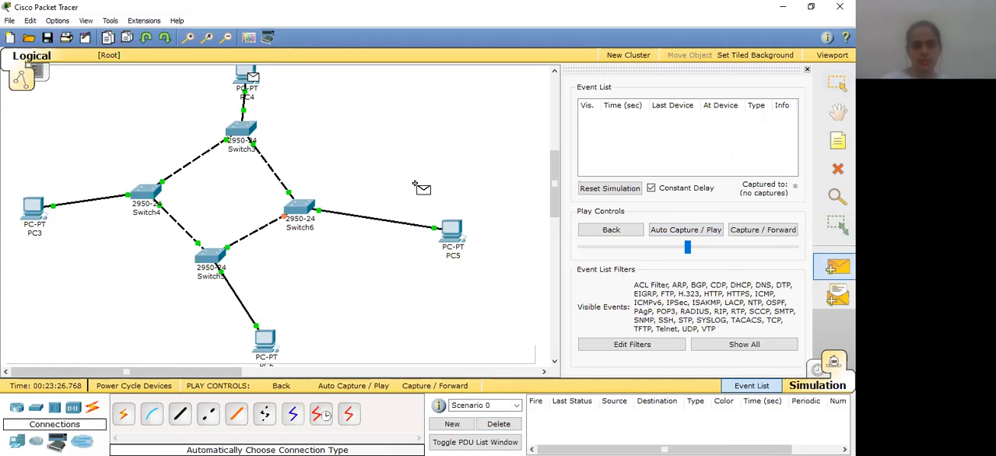
left_click(447, 231)
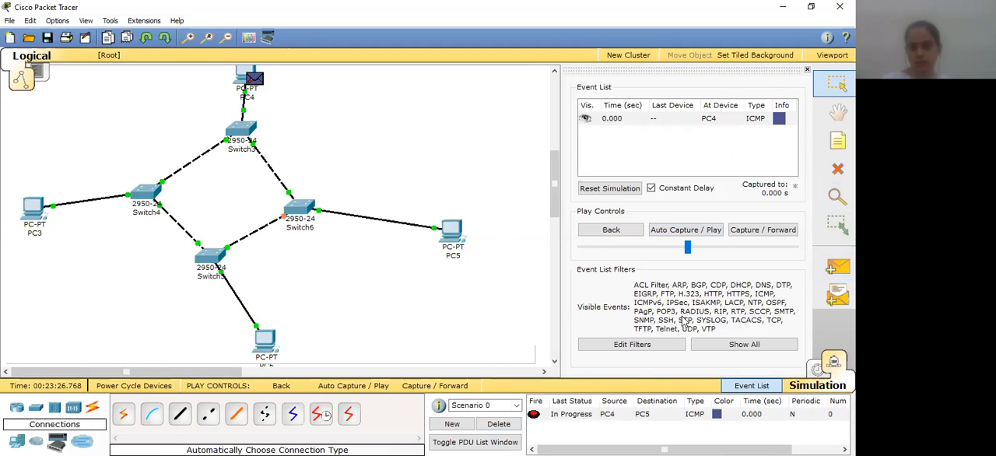
left_click(347, 387)
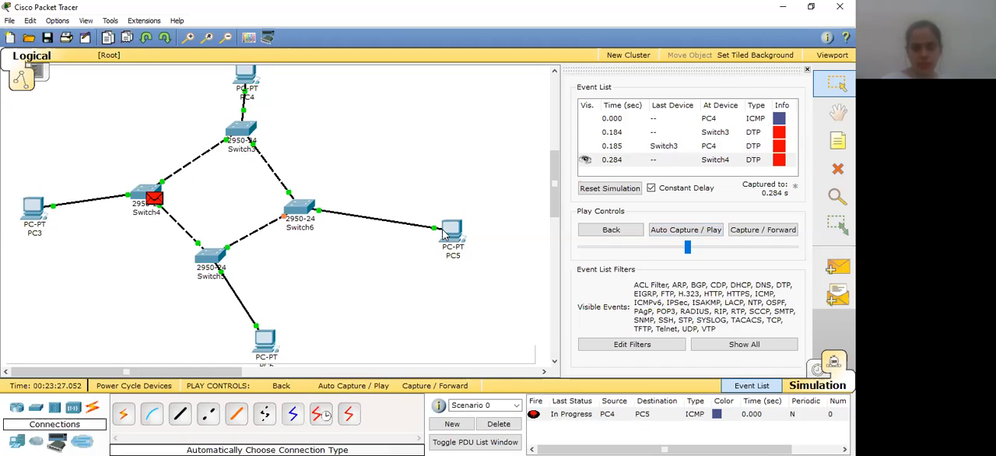
mouse_move(455, 225)
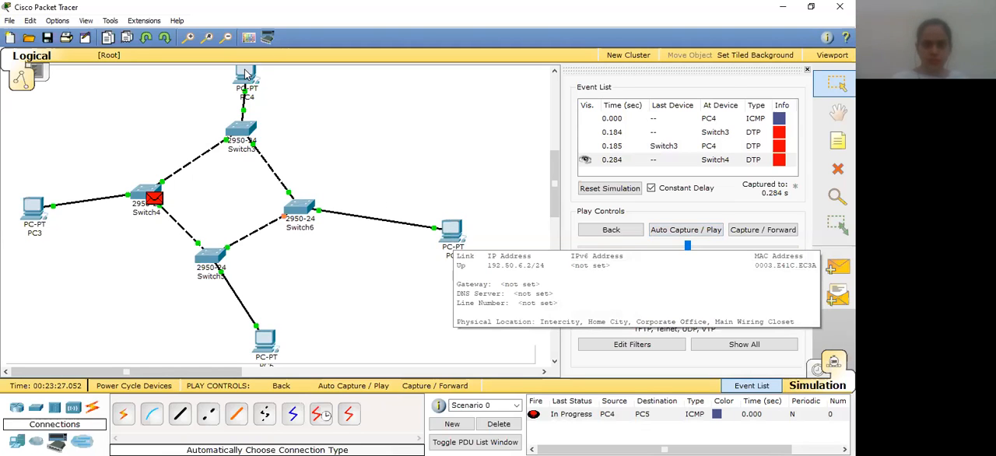
mouse_move(246, 74)
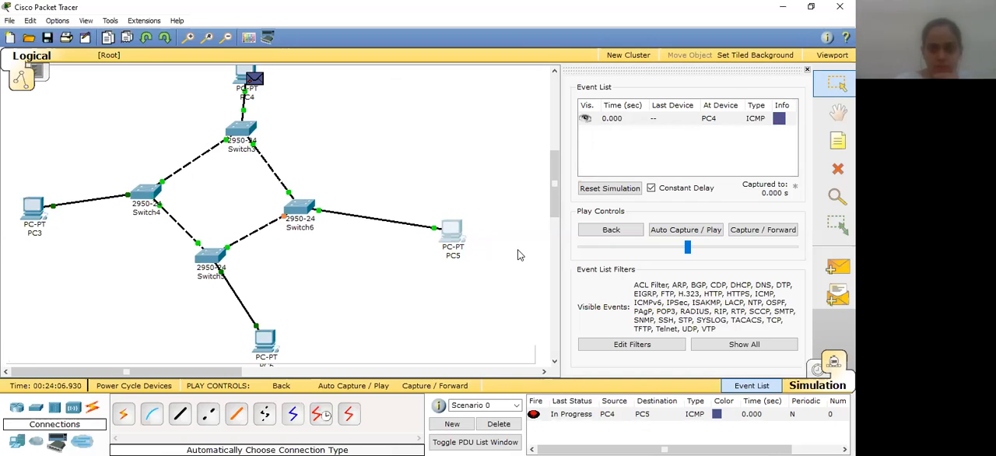
Clear the scenario, send a fresh simple PDU from PC4 to PC5, and inspect its PDU information at PC4
left_click(499, 424)
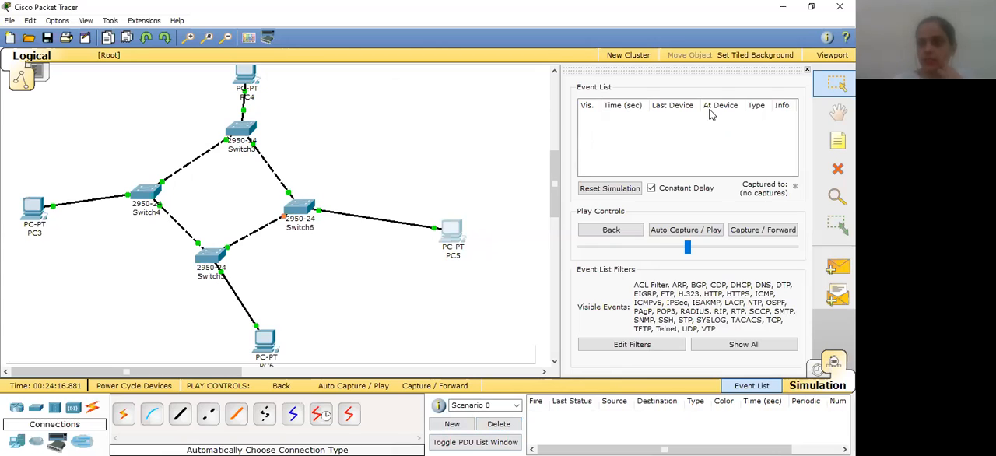
left_click(838, 267)
left_click(242, 82)
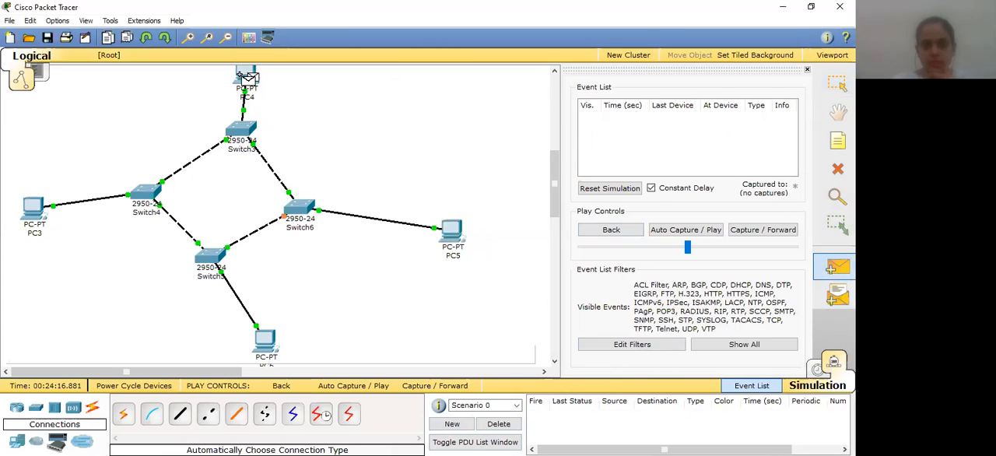
left_click(448, 227)
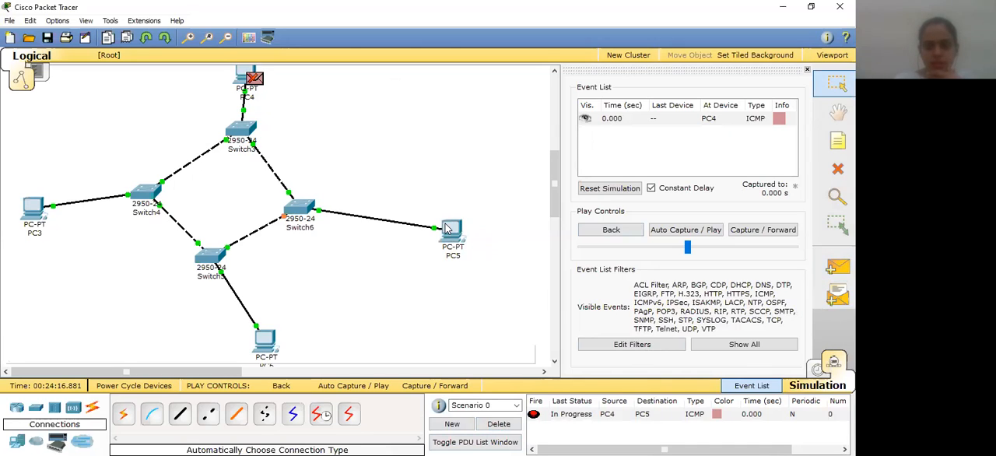
left_click(249, 78)
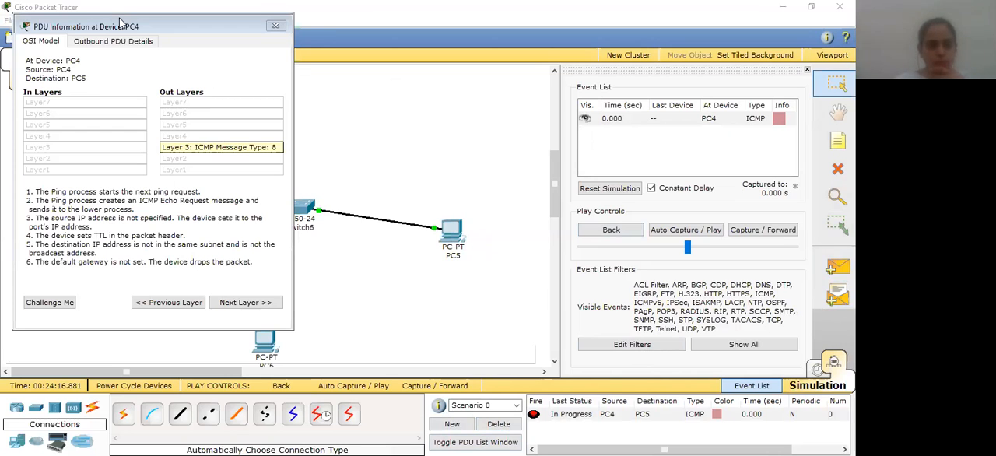
left_click_drag(120, 22, 204, 119)
left_click(358, 124)
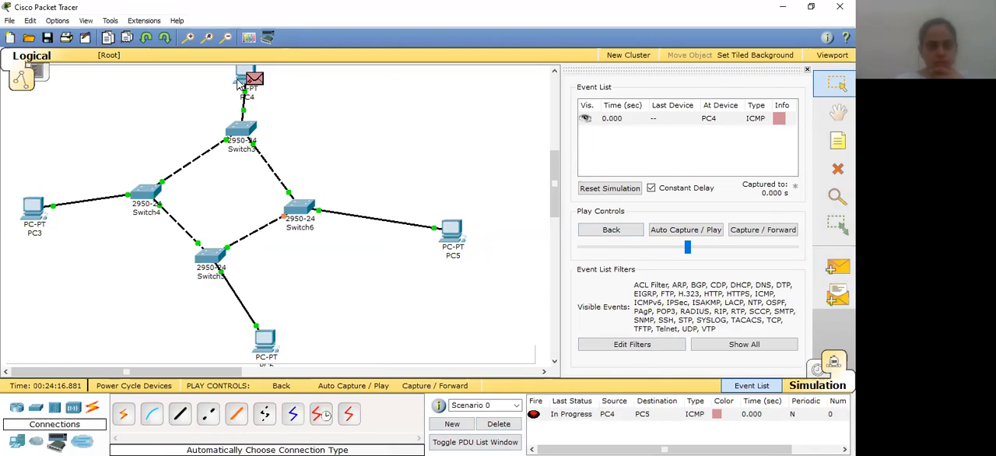
Open PC4's configuration and revise its IP settings
left_click(238, 84)
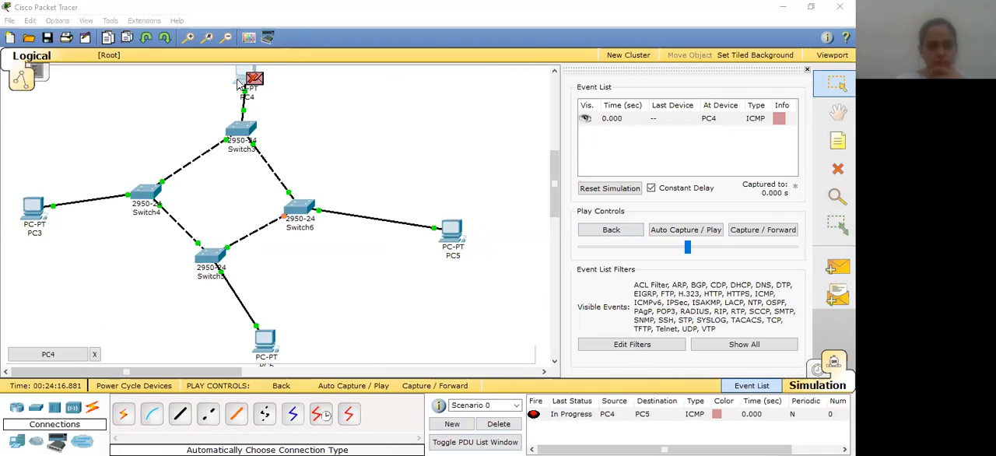
left_click(446, 149)
left_click(241, 74)
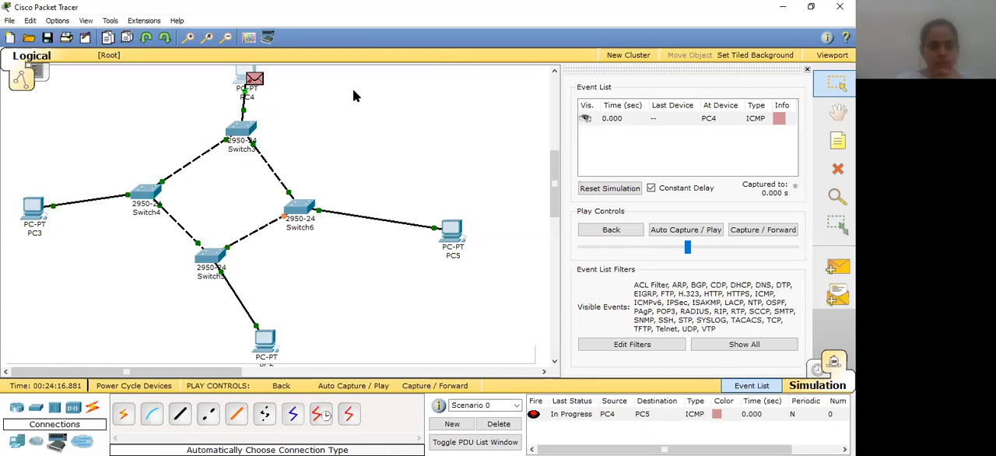
Clear the scenario and add a new simple PDU from PC4 to PC5
left_click(495, 427)
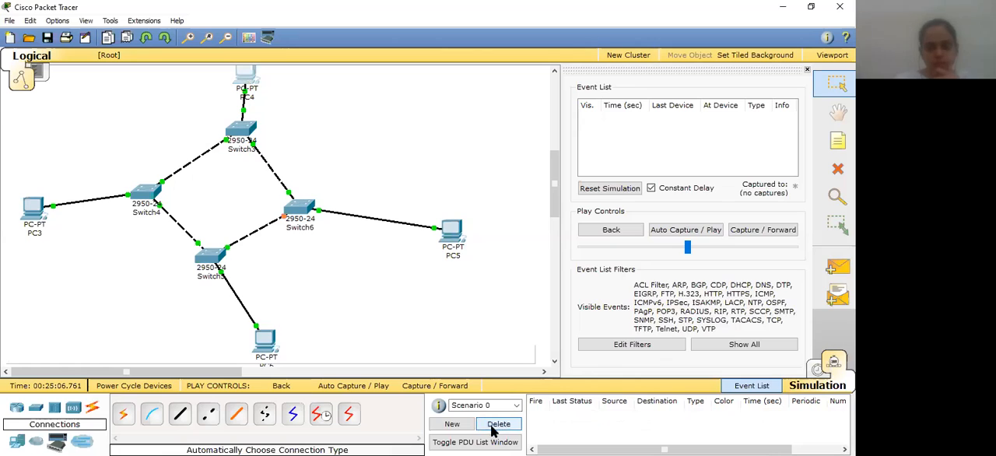
left_click(836, 269)
left_click(246, 78)
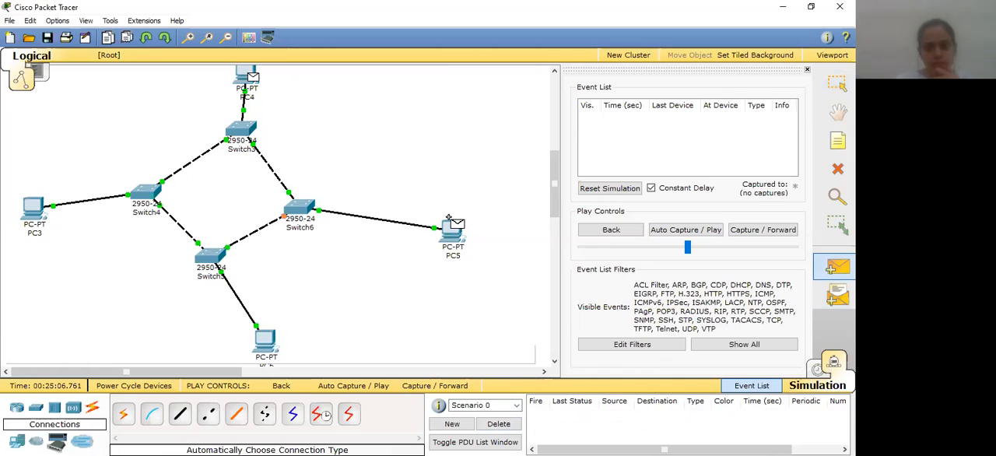
left_click(450, 234)
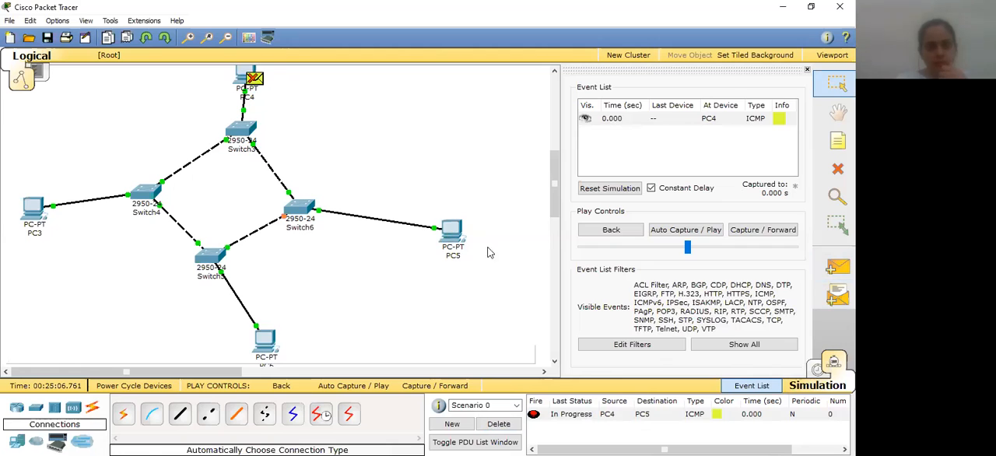
Rearrange the ring by moving Switch6 outward toward the upper right, Switch5 beneath Switch3, and PC6 slightly higher
left_click_drag(294, 212, 319, 194)
left_click_drag(206, 268, 255, 280)
left_click_drag(264, 344, 265, 337)
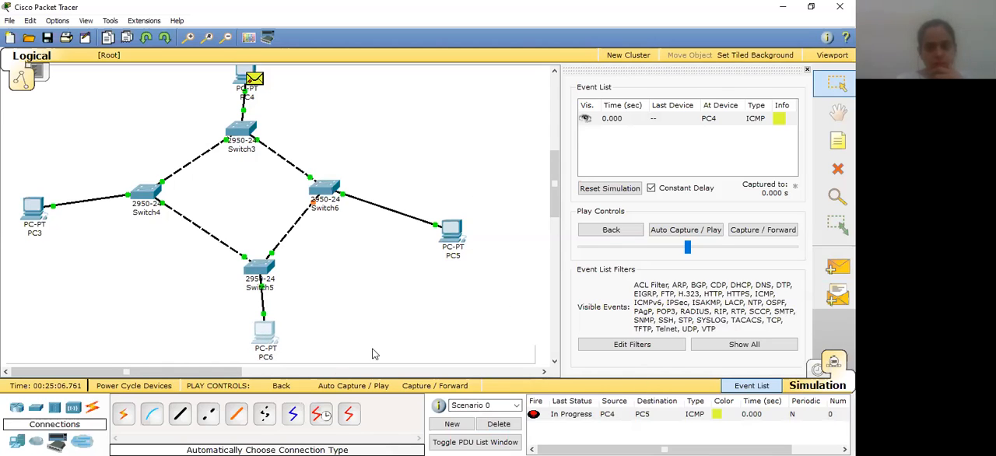
Advance the PC4-to-PC5 simulation event by event to follow the packets moving between the switches and PC5
left_click(424, 387)
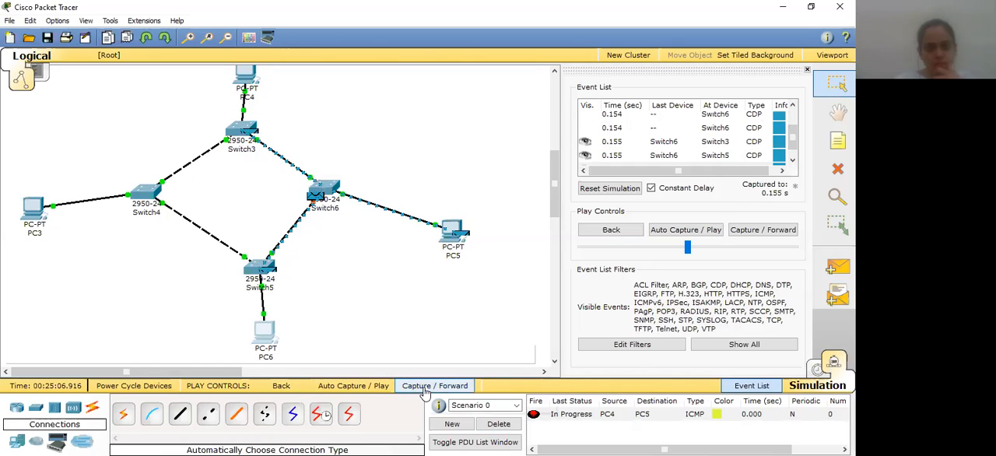
left_click(425, 391)
left_click(425, 387)
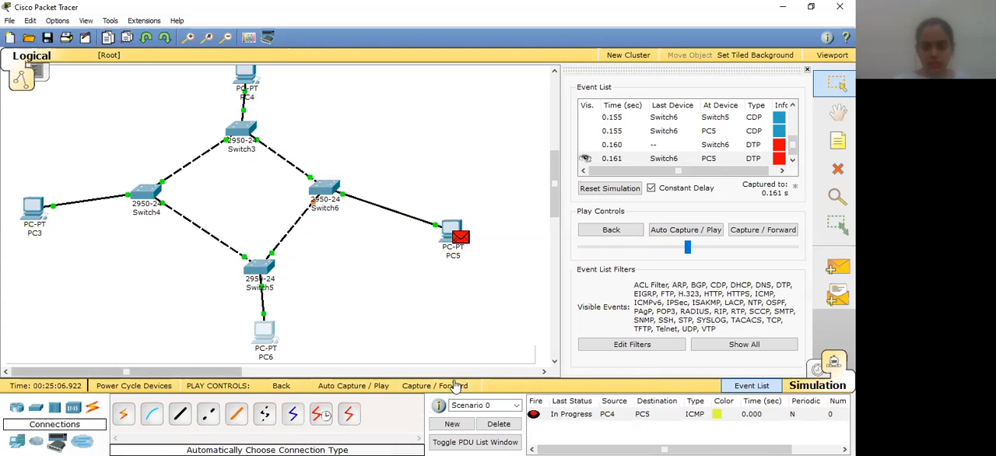
left_click(445, 389)
left_click(443, 389)
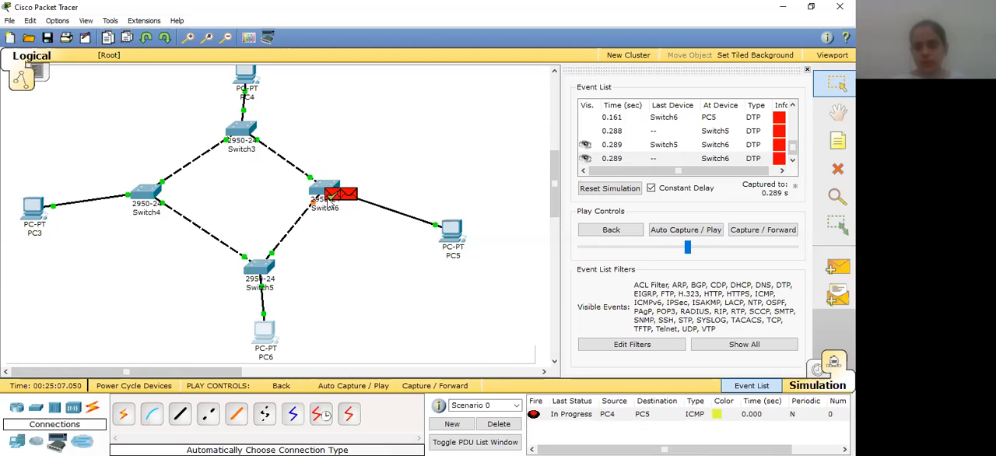
Turn off the constant delay for the simulation and delete the current PDU scenario
mouse_move(329, 200)
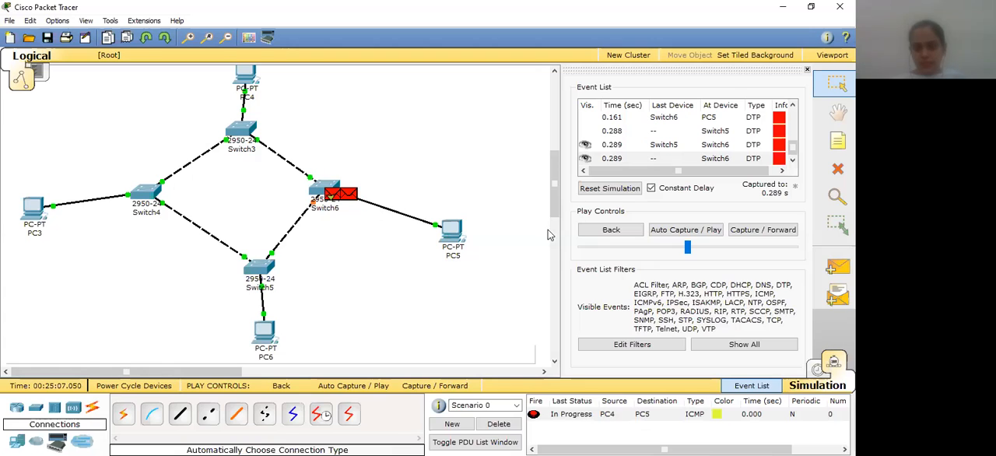
left_click(651, 188)
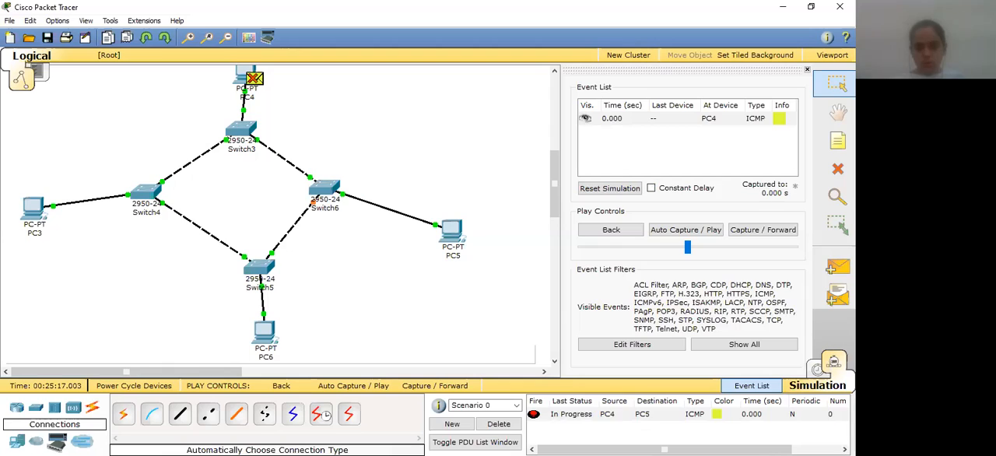
left_click(499, 424)
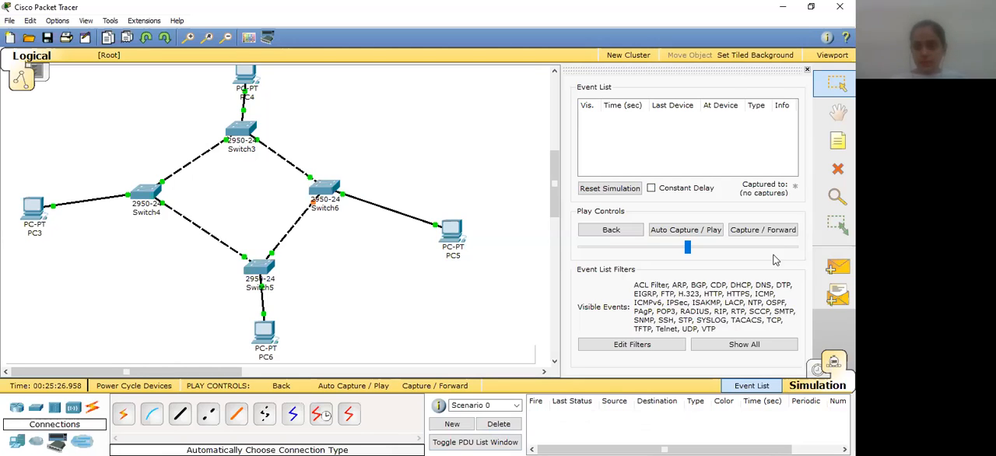
Add a simple PDU from PC4 to PC3 and play its simulation with automatic capture
left_click(836, 267)
left_click(242, 76)
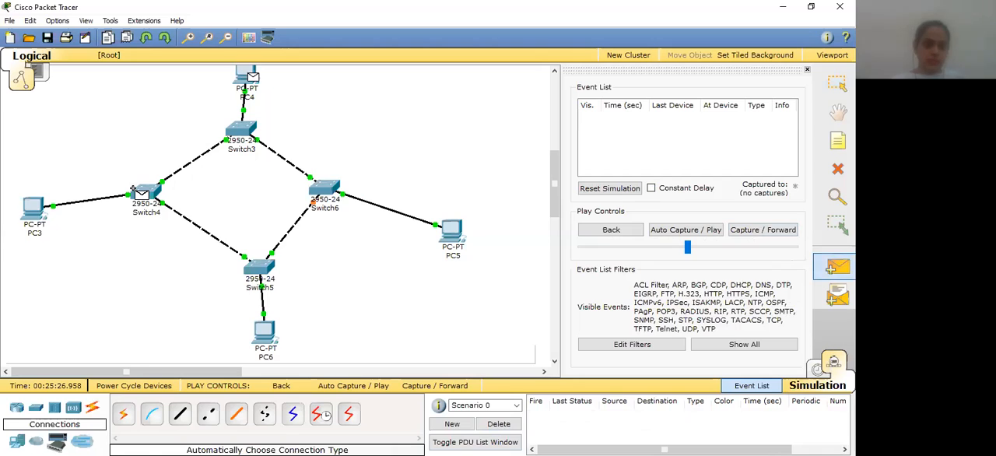
left_click(33, 207)
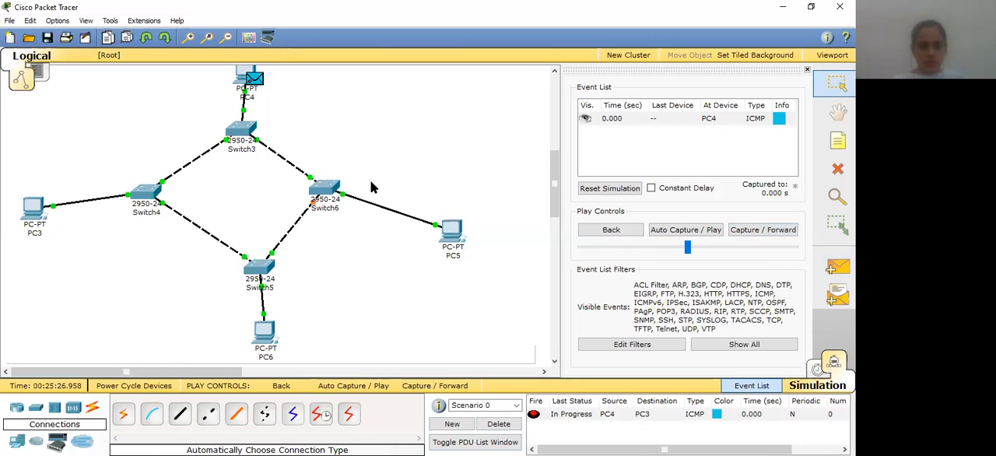
left_click(357, 386)
left_click(357, 386)
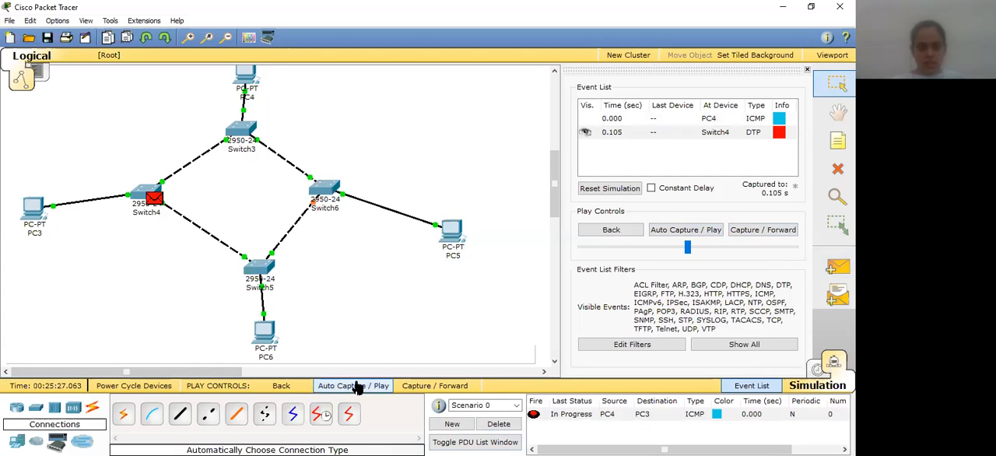
left_click(357, 386)
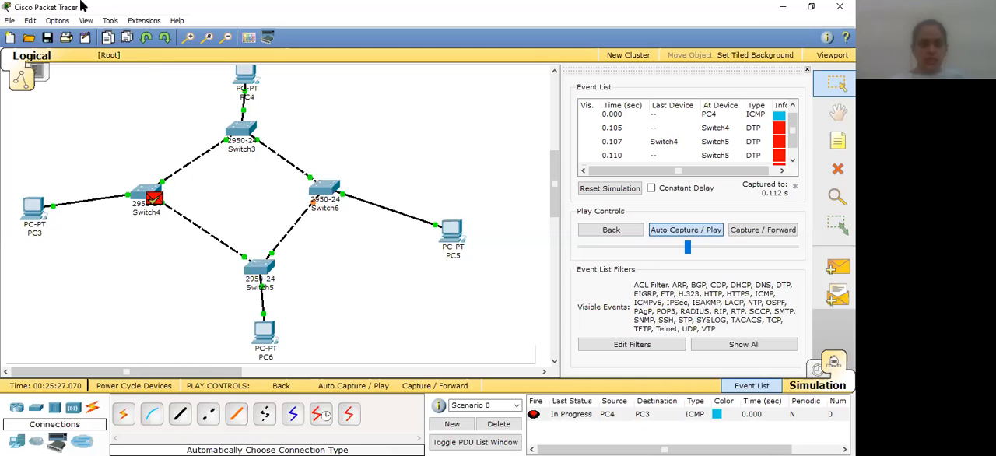
Start a new empty network, discarding the unsaved changes to the ring topology
left_click(9, 20)
left_click(28, 49)
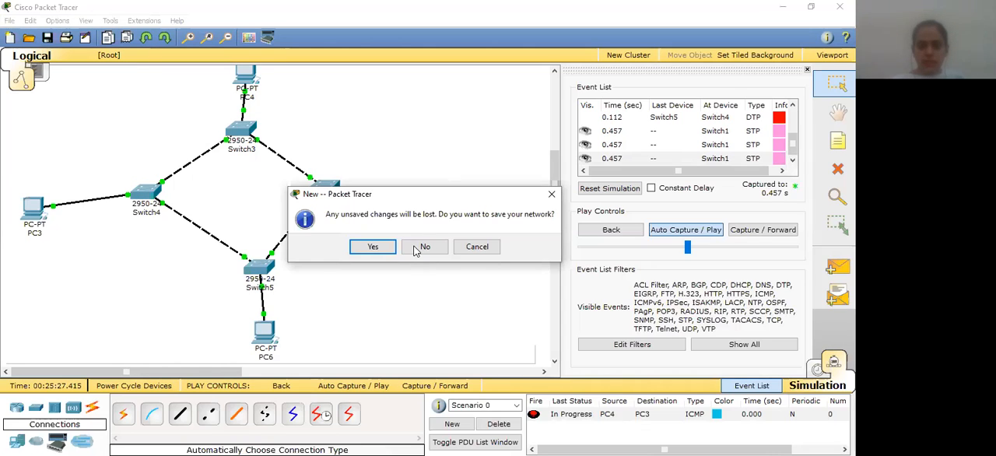
left_click(424, 246)
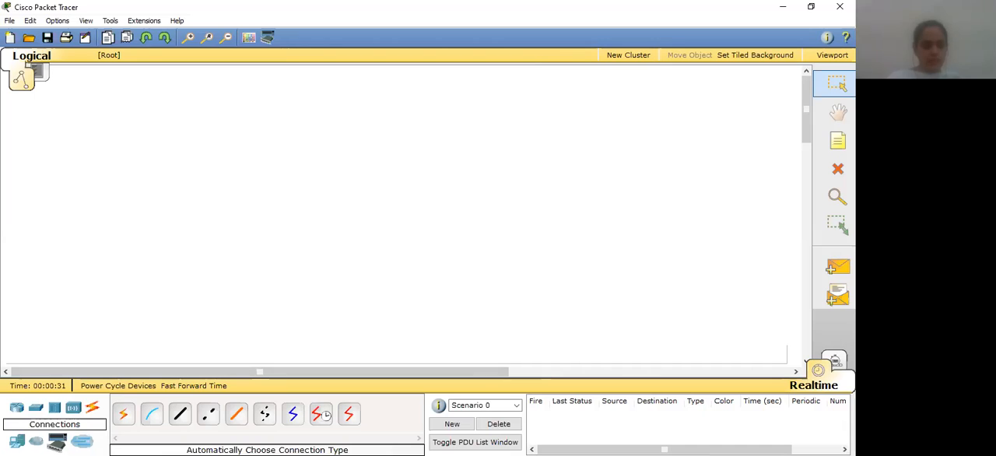
Place one 2950-24 switch near the middle of the empty workspace
left_click(35, 409)
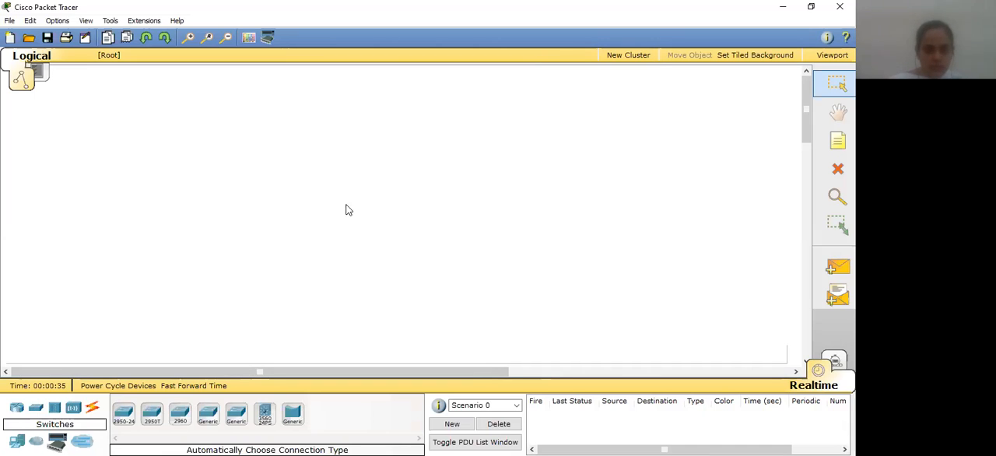
left_click(124, 413)
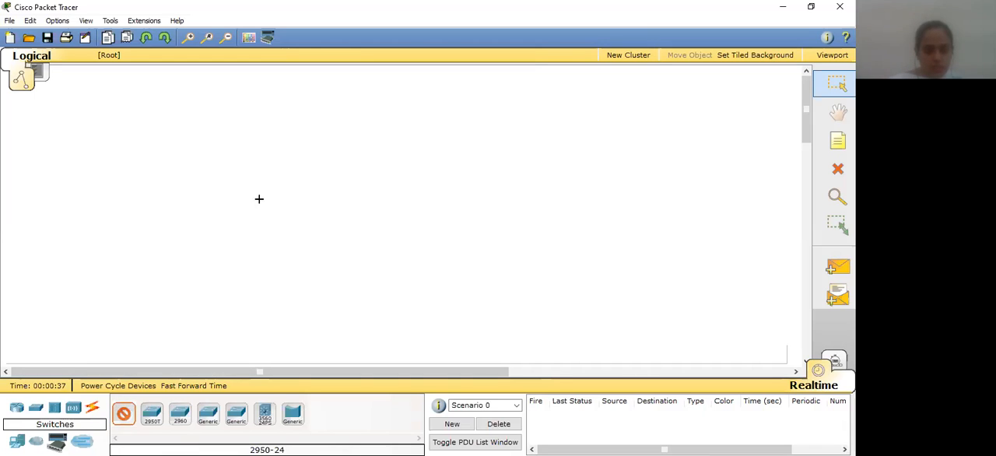
left_click(315, 203)
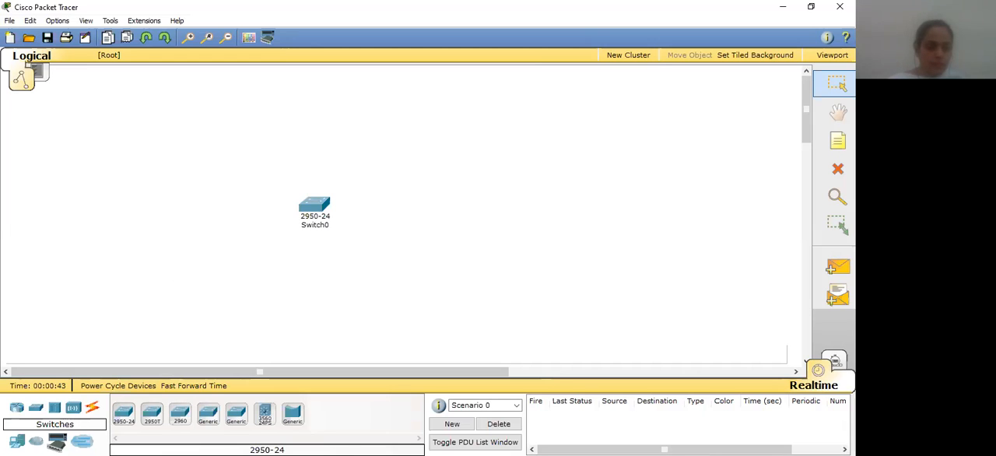
Place four generic PCs around Switch0: PC0 above, PC1 below, PC2 to its right and PC3 to its left
left_click(17, 441)
left_click(124, 413)
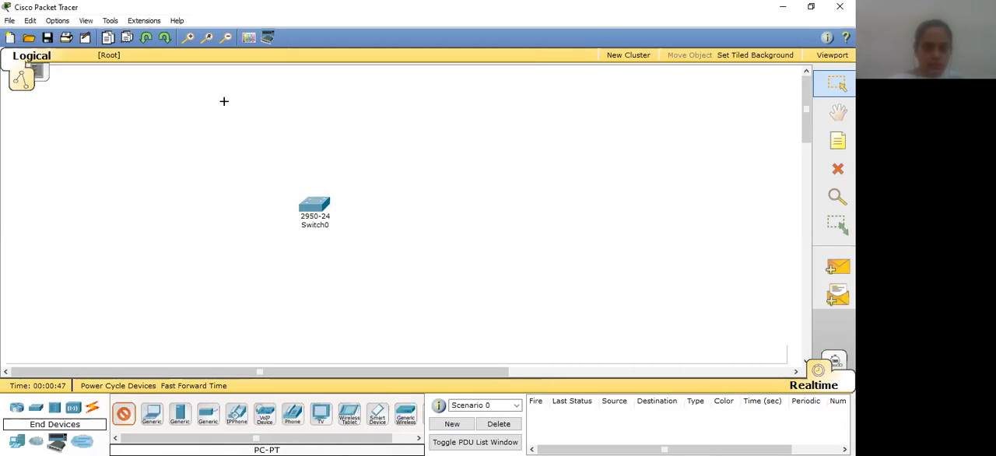
left_click(306, 144)
left_click_drag(310, 180, 324, 123)
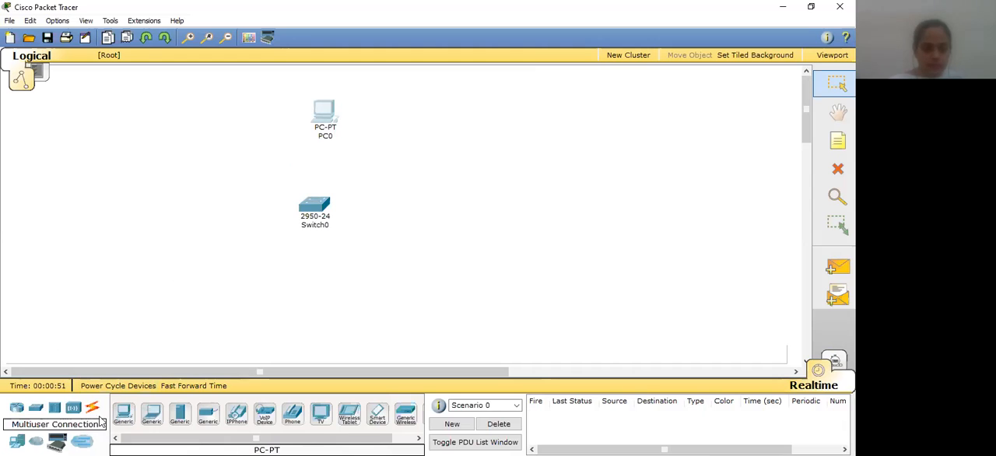
left_click(123, 414)
left_click(307, 291)
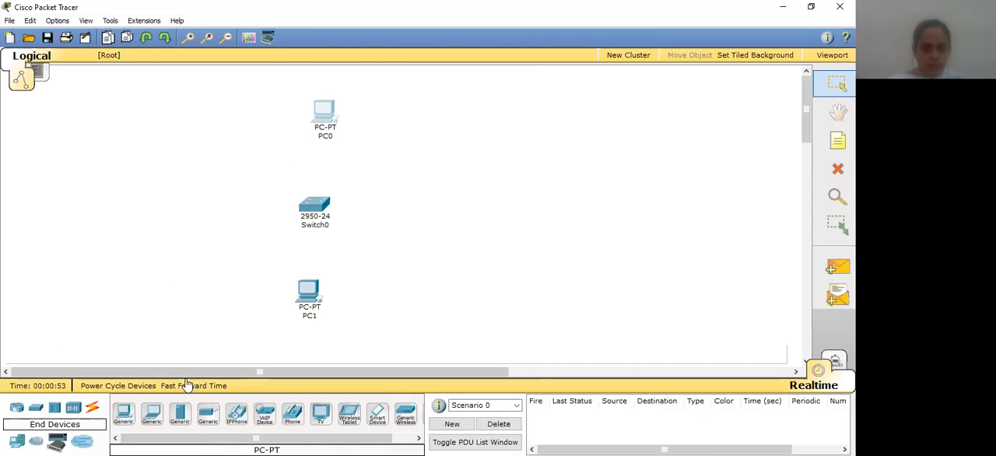
left_click(123, 414)
left_click(413, 207)
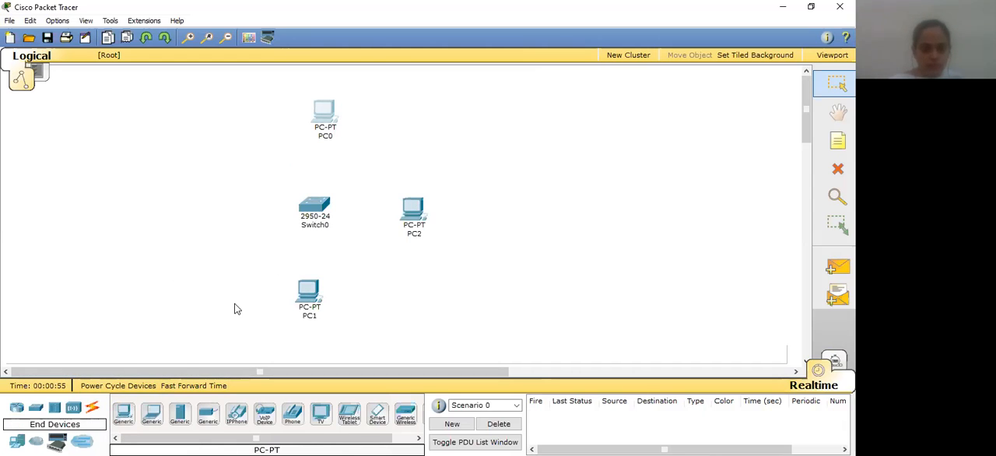
left_click(123, 414)
left_click(189, 206)
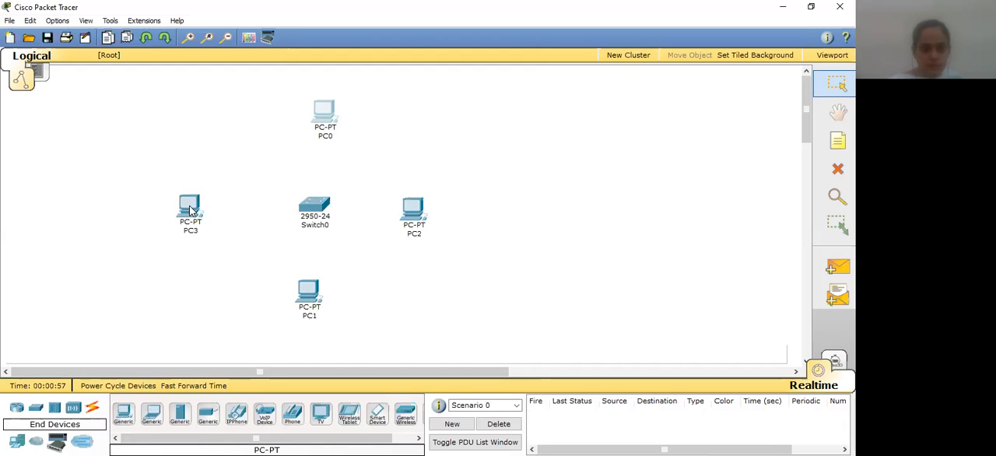
Connect PC3 and PC2 to Switch0 using automatically chosen connection types
left_click(92, 410)
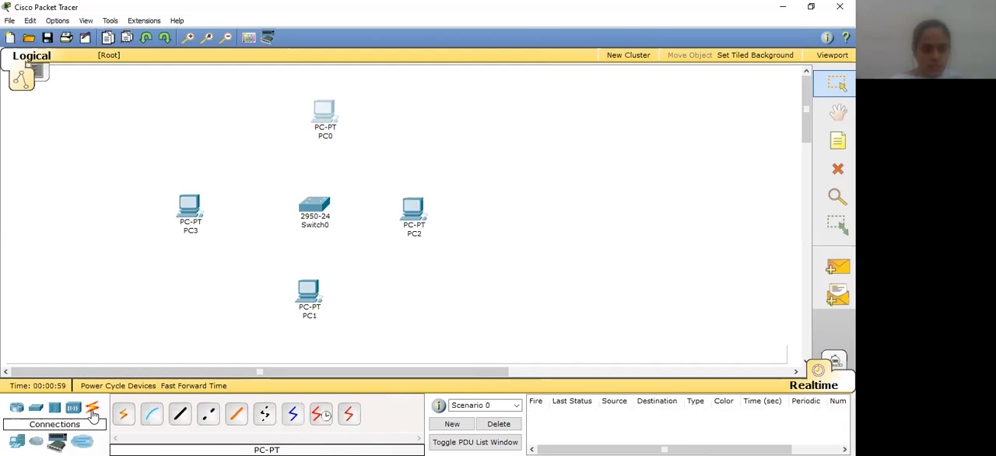
left_click(123, 414)
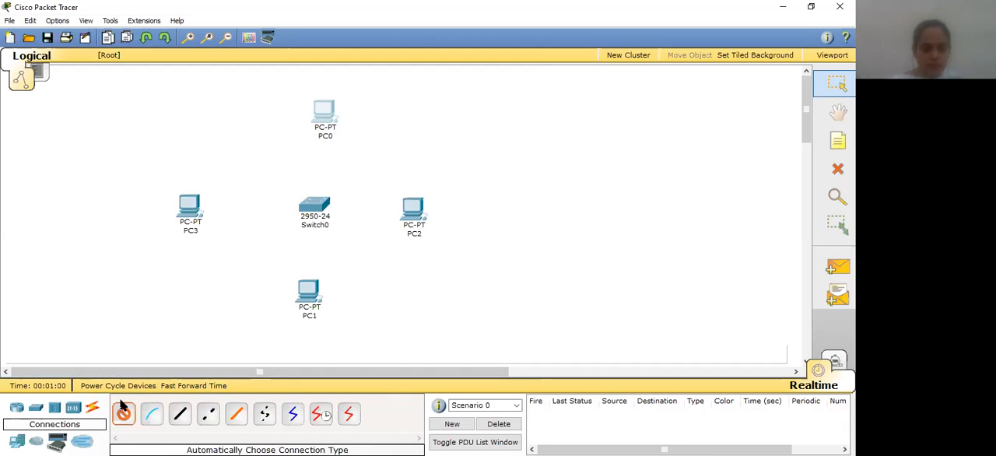
left_click(191, 206)
left_click(312, 205)
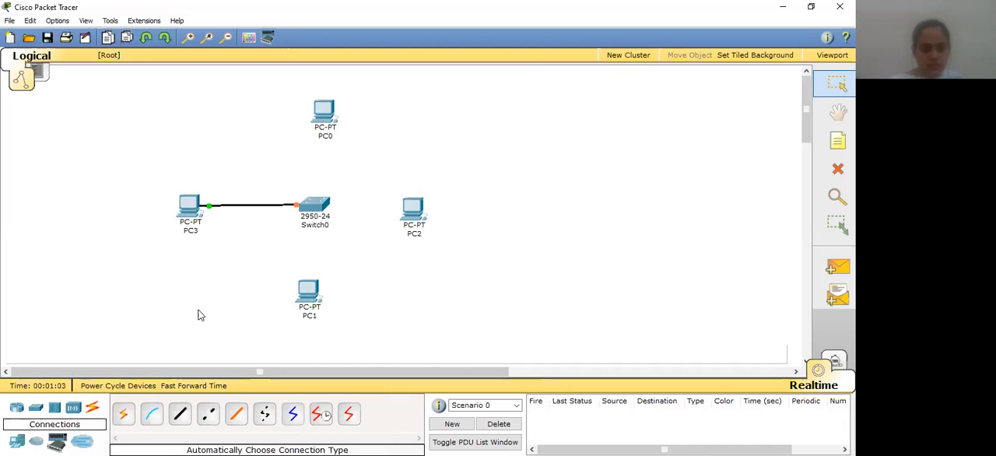
left_click(123, 414)
left_click(320, 207)
left_click(412, 207)
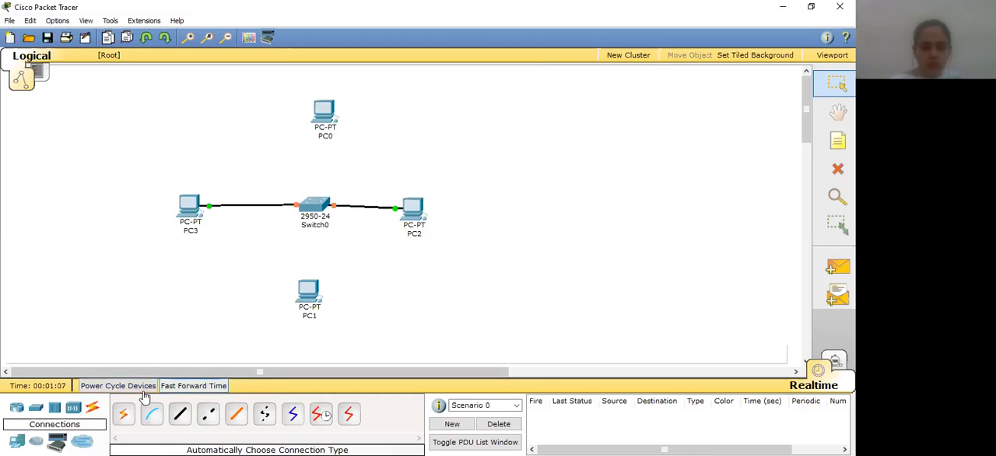
Connect PC1 and PC0 to Switch0 using automatically chosen connection types
left_click(123, 414)
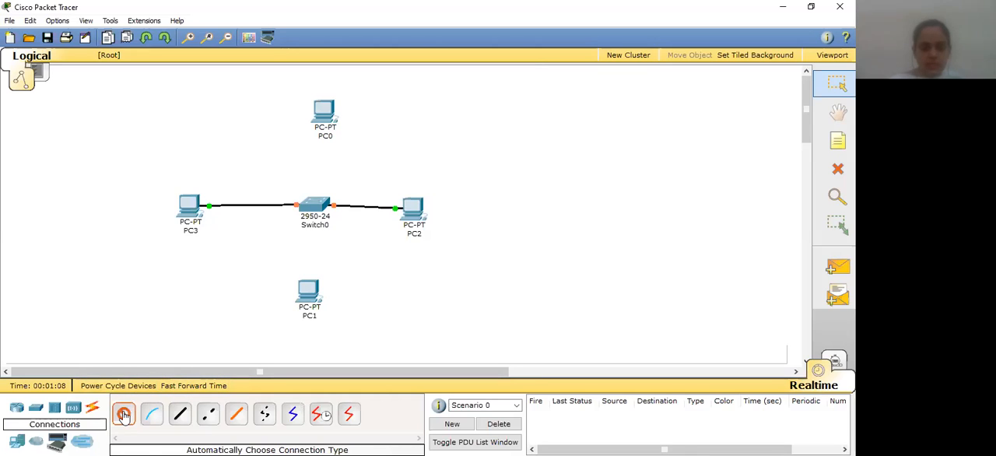
left_click(310, 204)
left_click(305, 293)
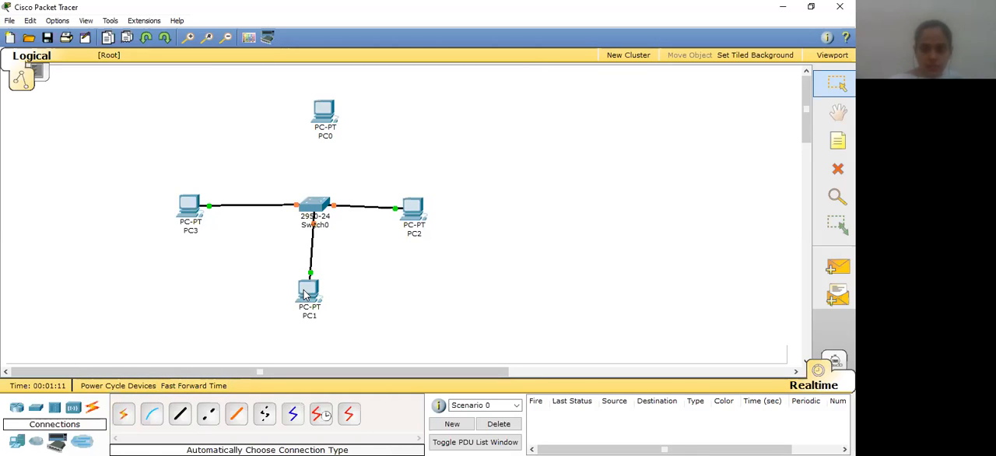
left_click(123, 415)
left_click(320, 105)
left_click(315, 206)
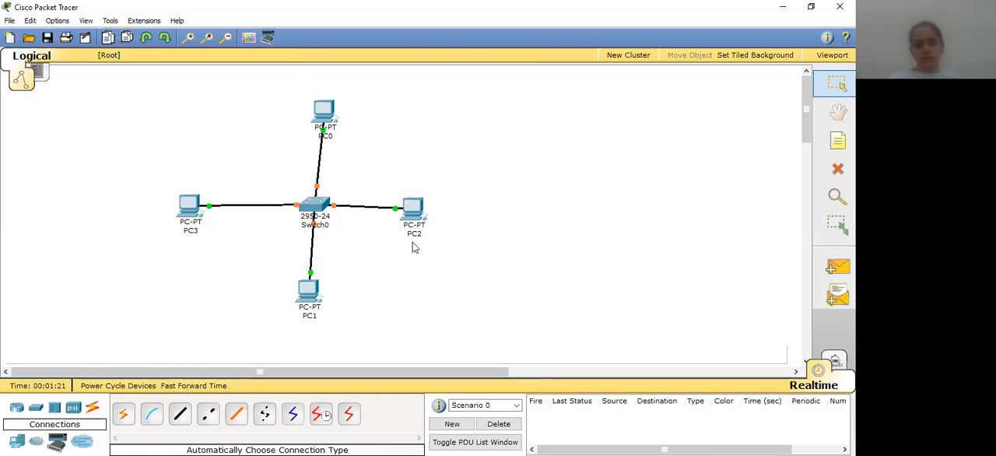
Open the device windows of PC0 and PC1 one after the other to configure them
left_click(322, 110)
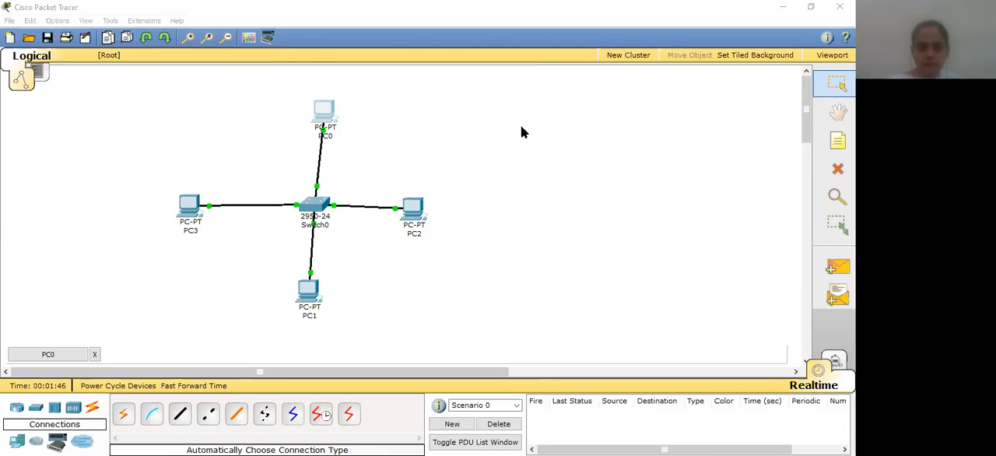
left_click(520, 125)
left_click(314, 288)
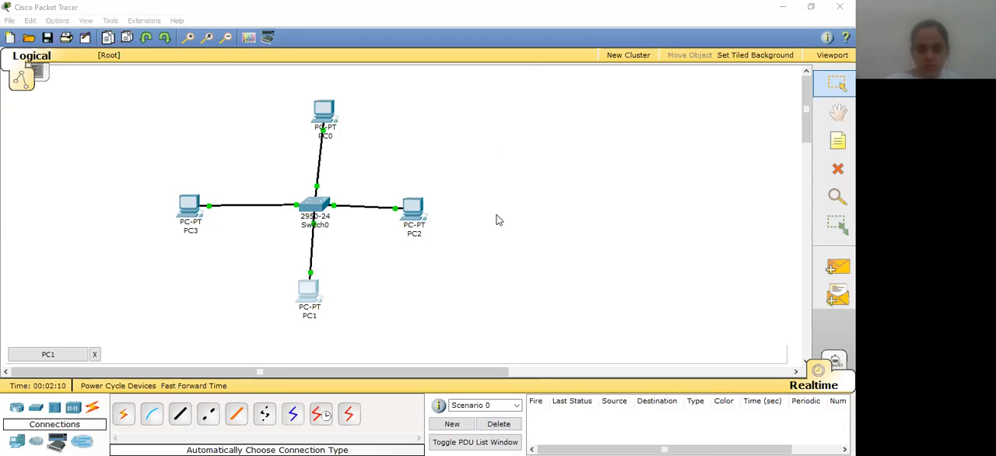
left_click(480, 188)
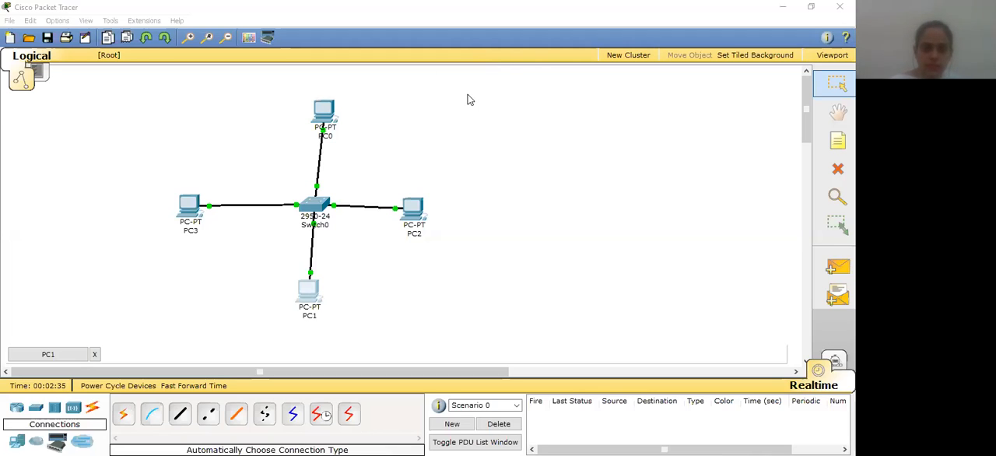
left_click(467, 95)
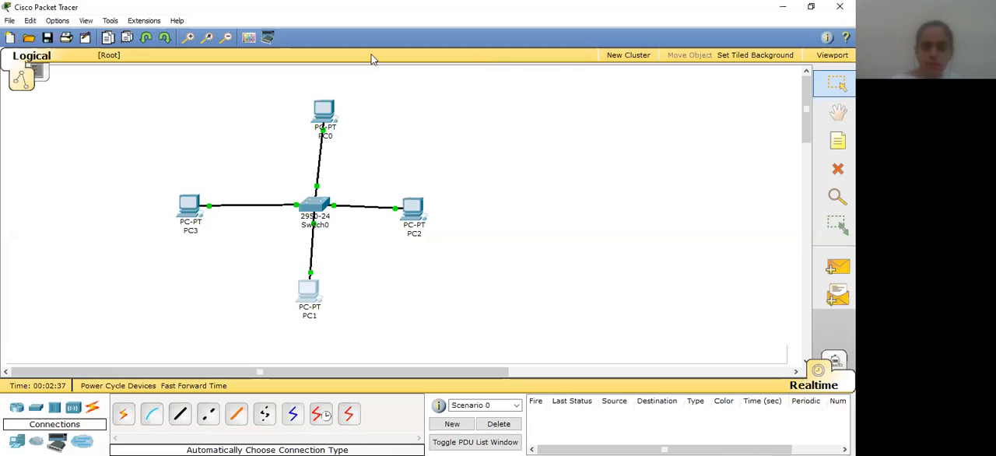
Add a simple PDU with PC0 as the source and PC1 as the destination
left_click(838, 267)
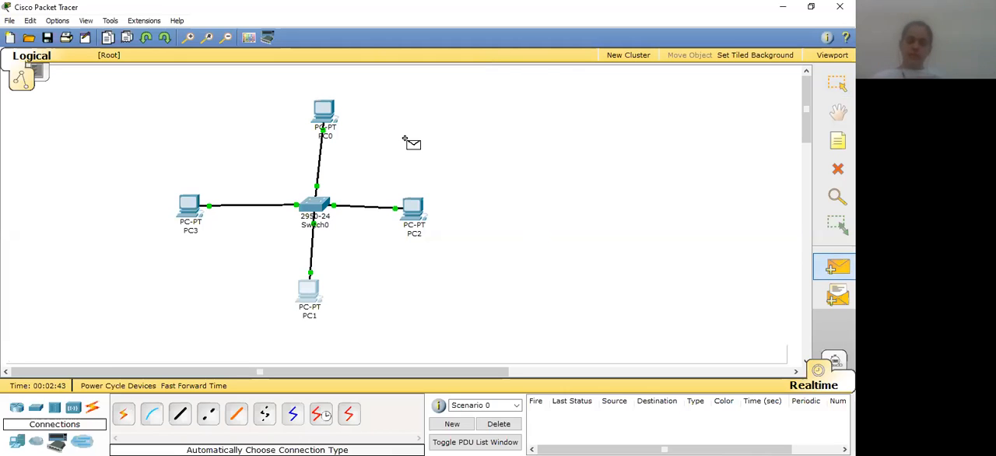
left_click(326, 113)
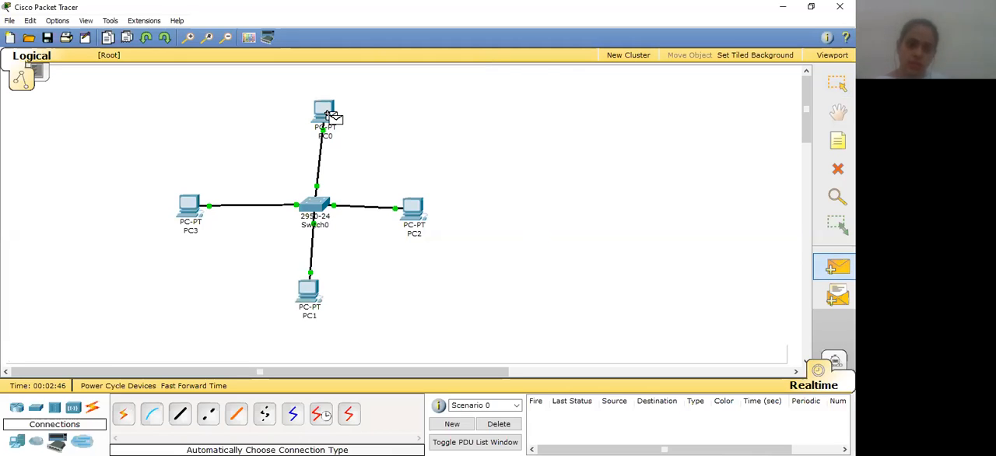
left_click(412, 211)
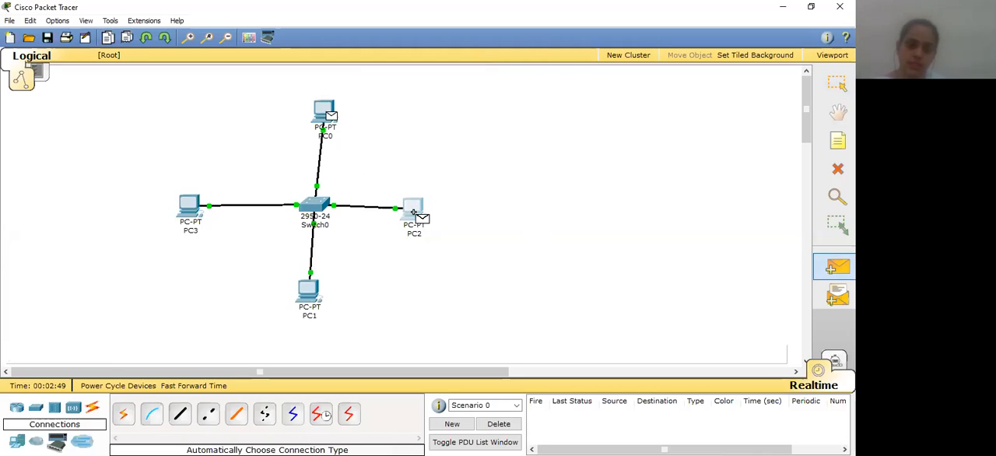
left_click(422, 249)
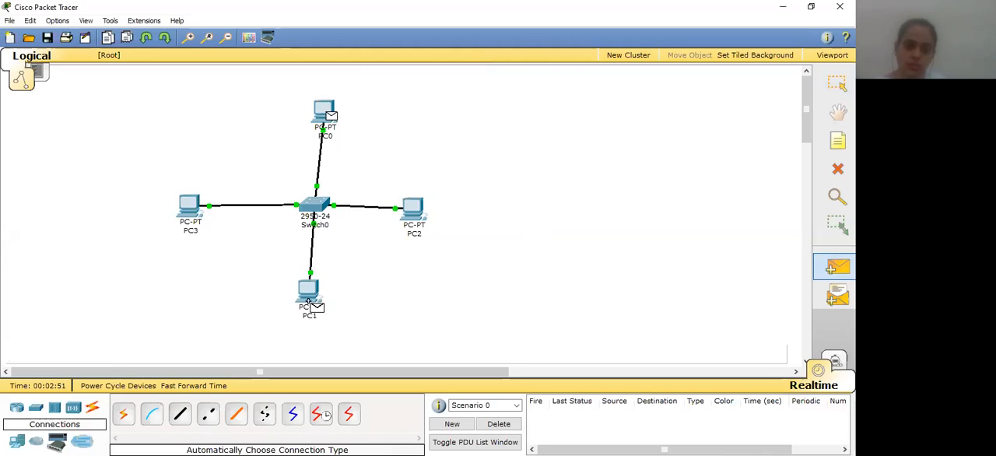
left_click(309, 300)
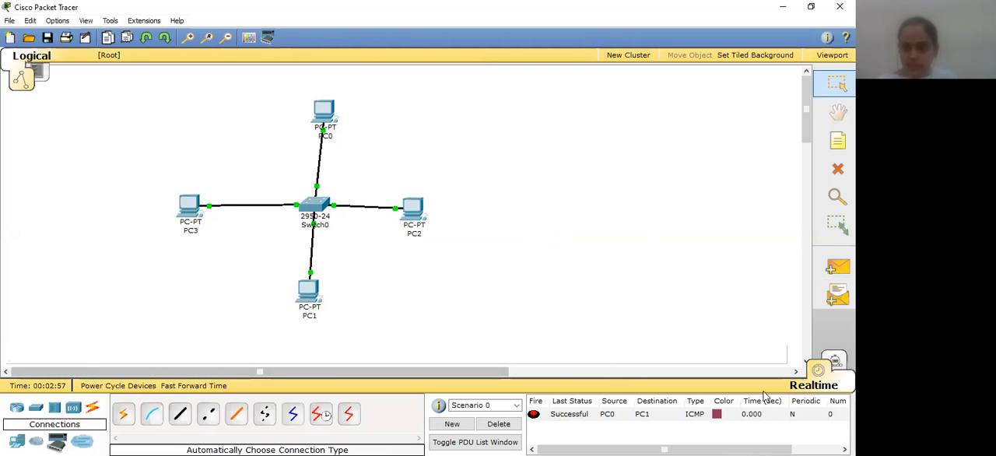
Switch to simulation mode and auto-capture the PDU's trip between PC0 and PC1, stopping playback once it completes
left_click(834, 362)
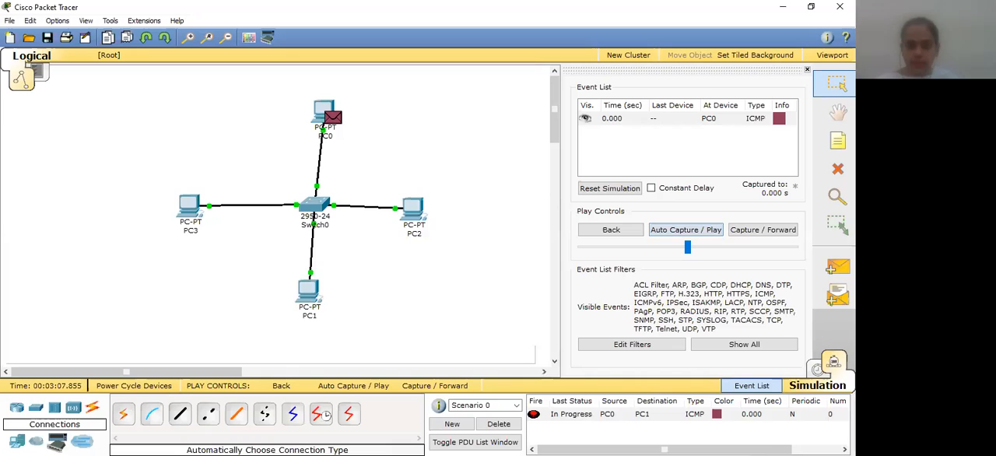
left_click(372, 391)
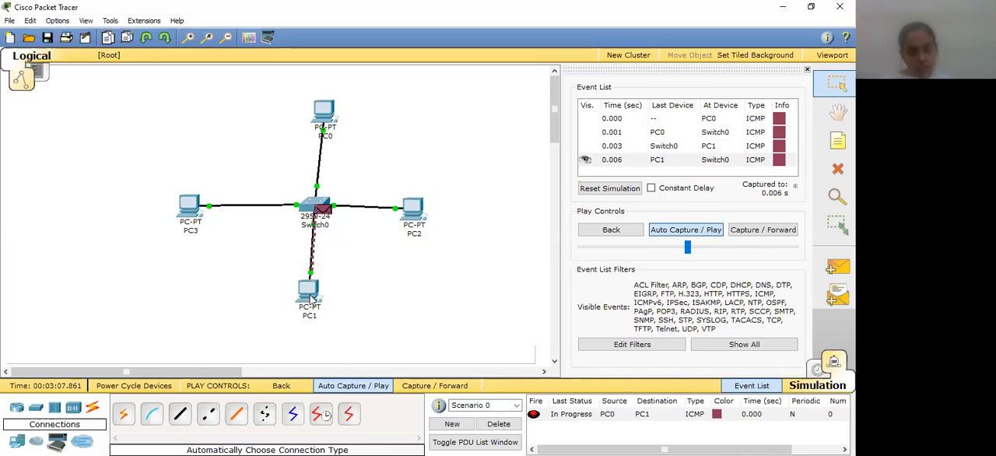
mouse_move(313, 298)
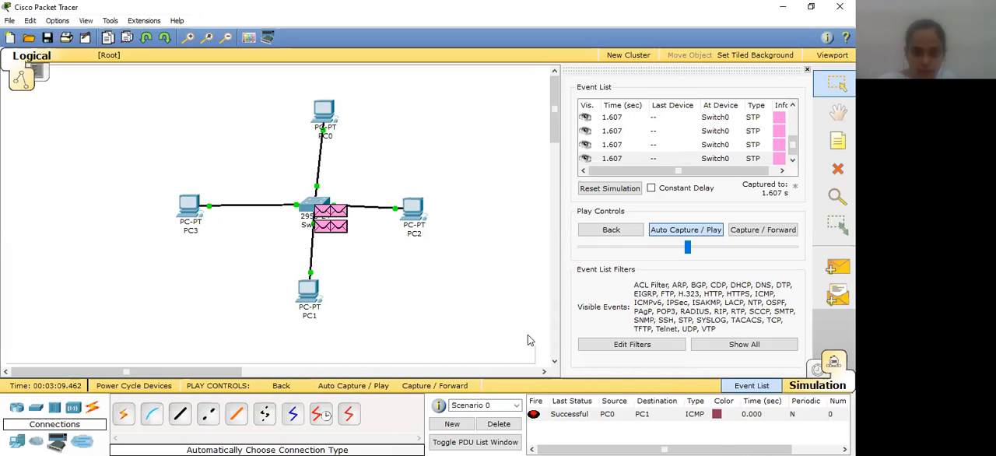
left_click(349, 389)
left_click(349, 390)
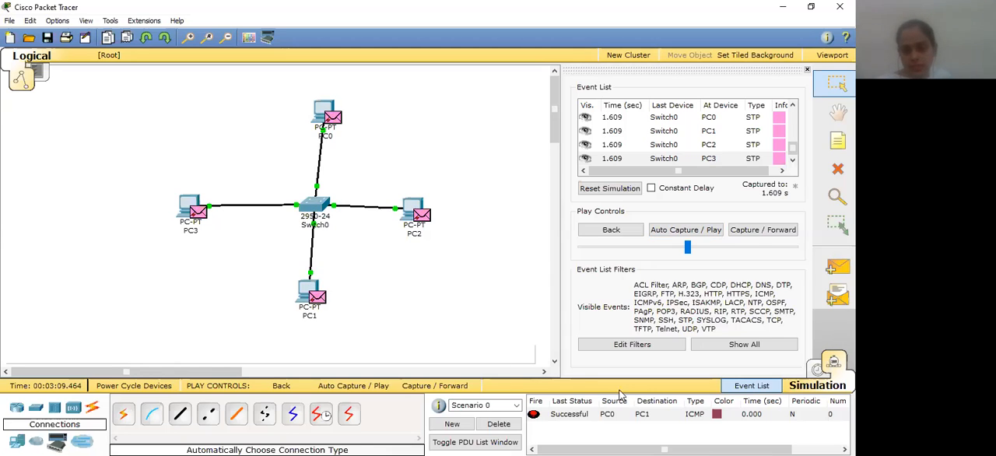
Delete the current scenario's PDU and add a new simple PDU from PC0 to PC1
left_click(499, 423)
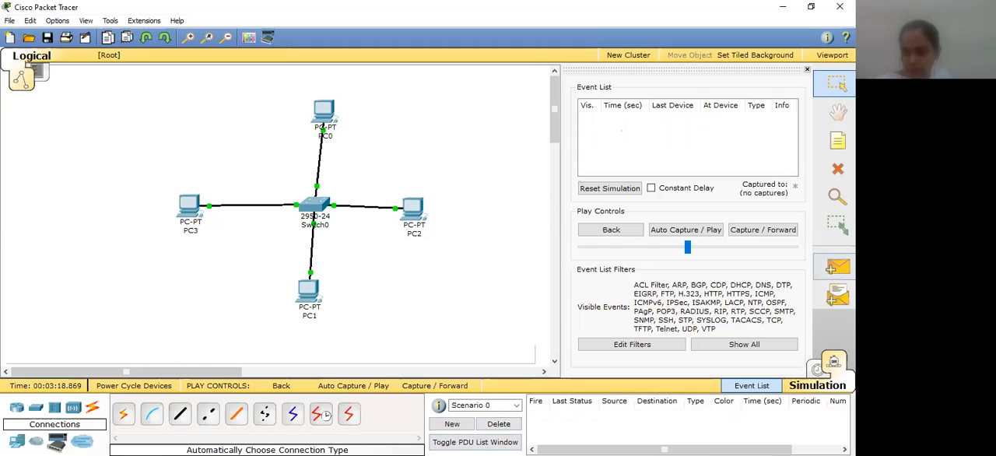
left_click(831, 270)
left_click(325, 114)
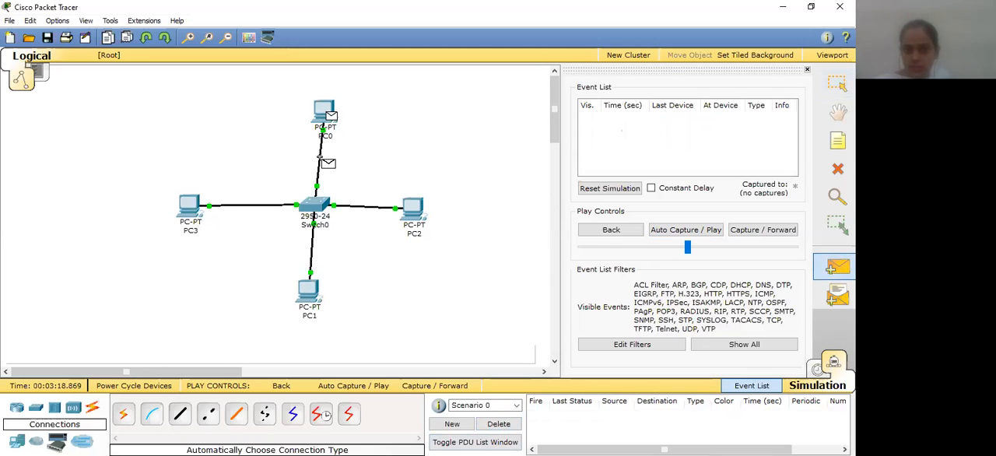
left_click(312, 288)
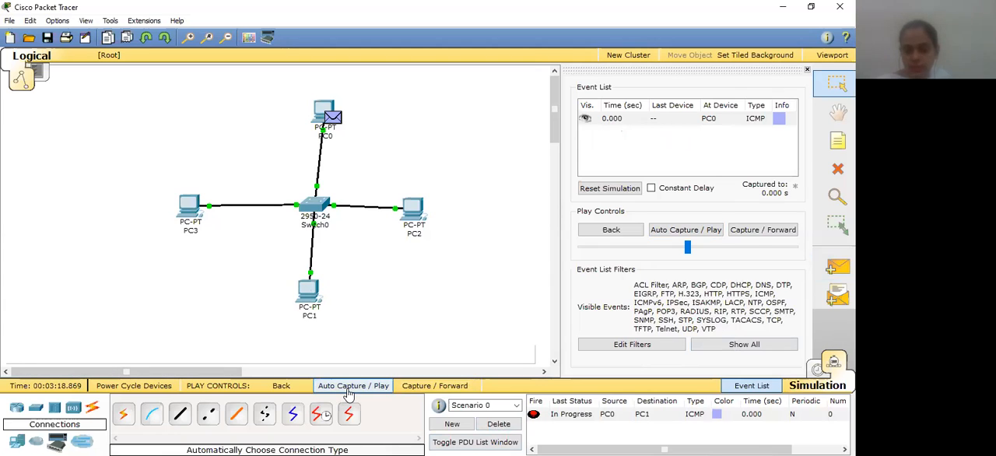
Auto-capture the new PDU's simulation and inspect the packet at Switch0
left_click(348, 389)
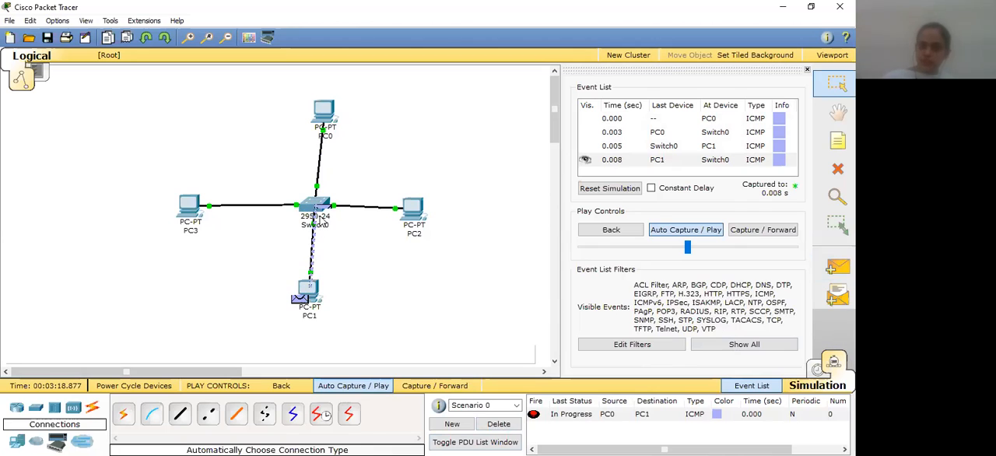
mouse_move(320, 220)
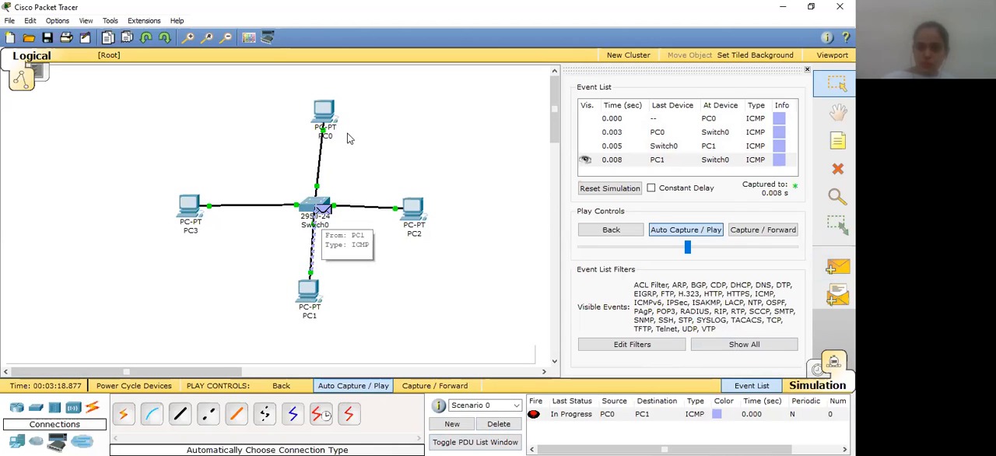